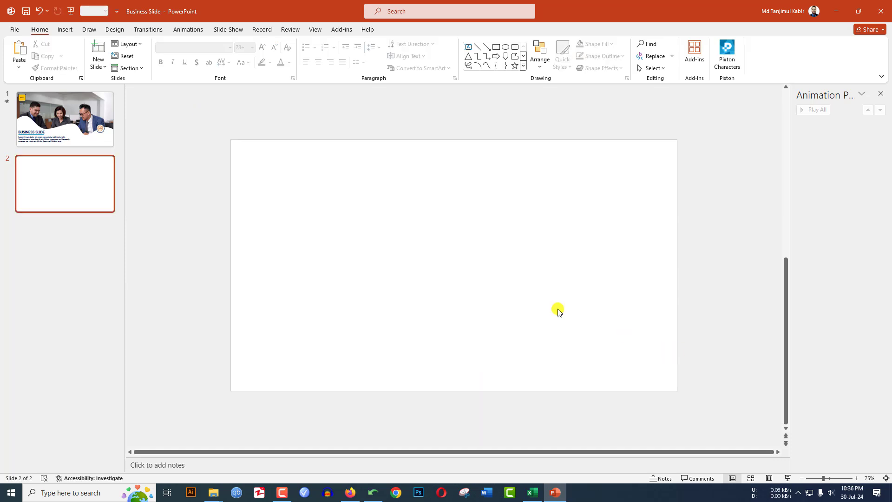
- Draw a rectangle covering the whole of slide 2
click(65, 30)
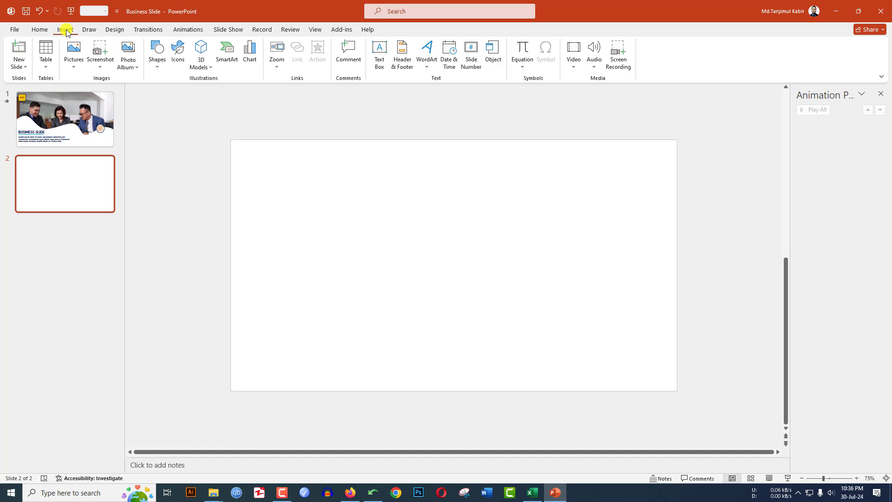
click(157, 60)
click(182, 92)
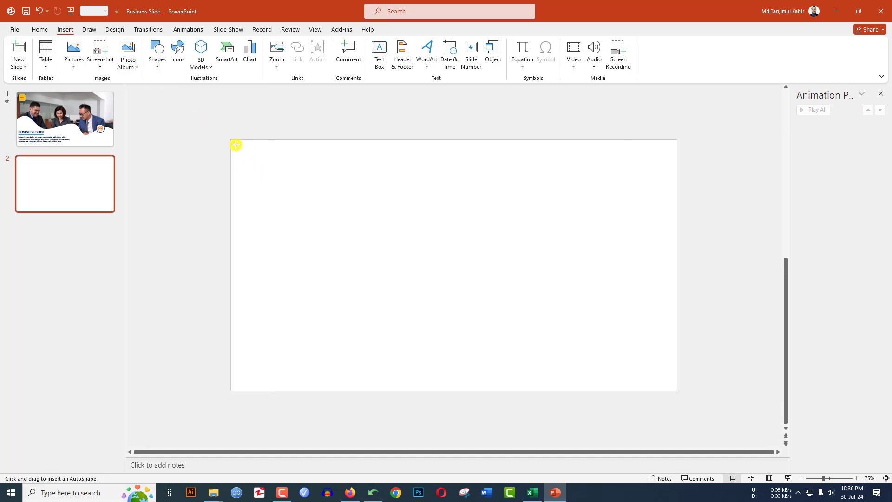
drag(231, 140, 677, 390)
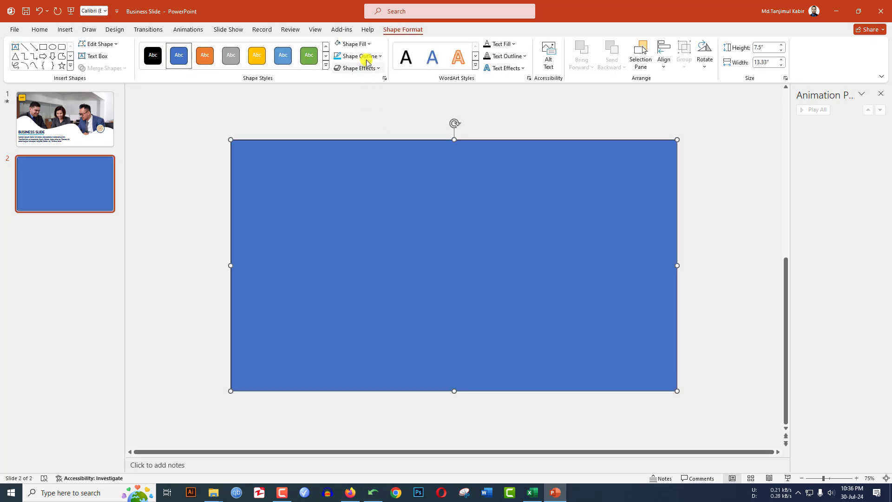
- Remove the rectangle's outline and fill it light gold
click(367, 57)
click(369, 179)
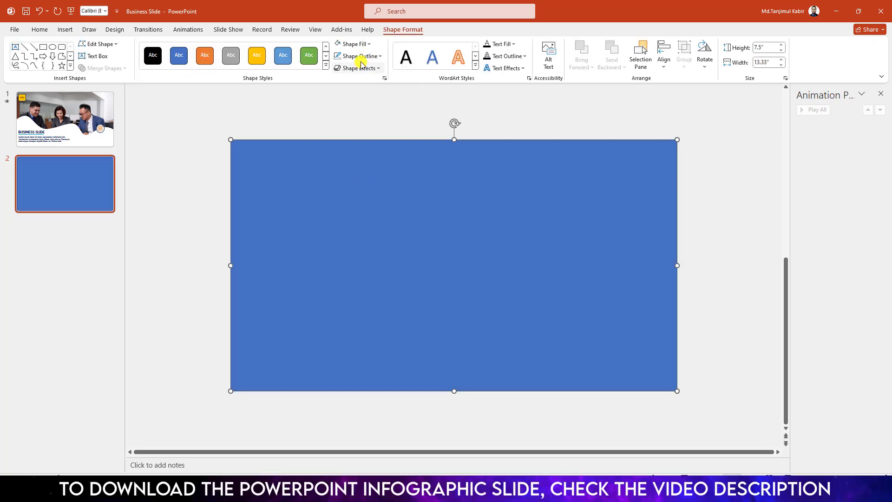
click(365, 47)
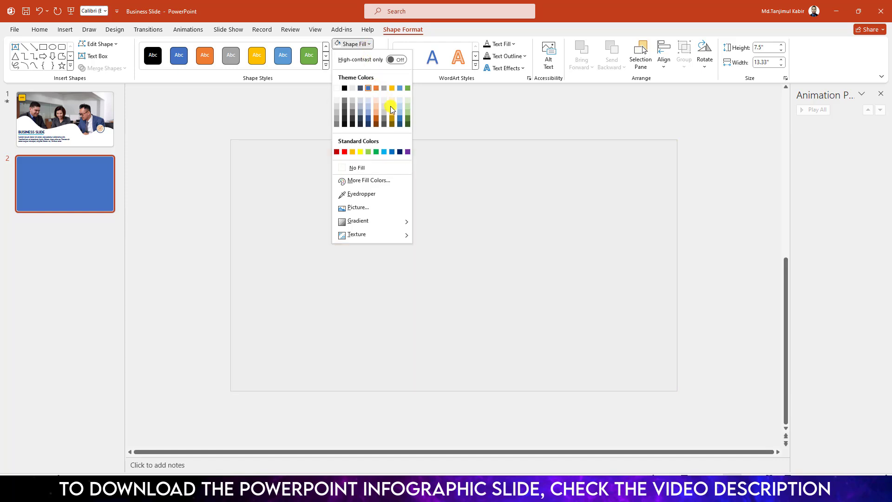
click(392, 112)
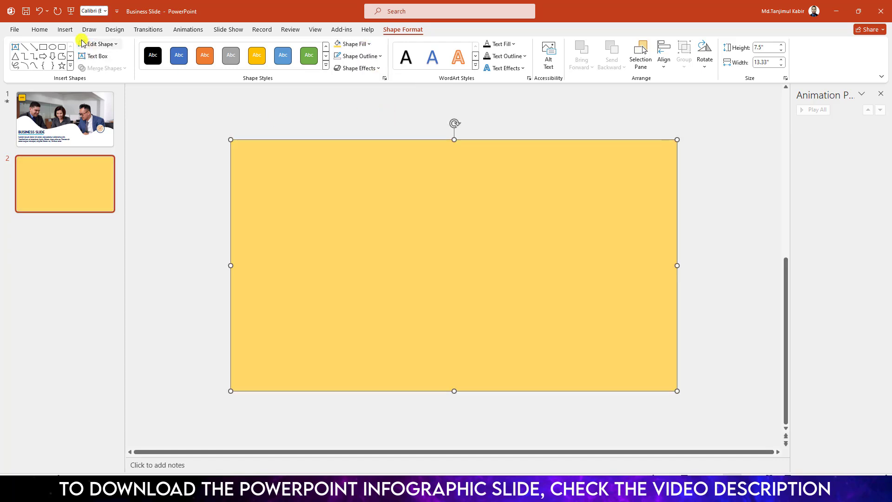
click(65, 29)
click(157, 56)
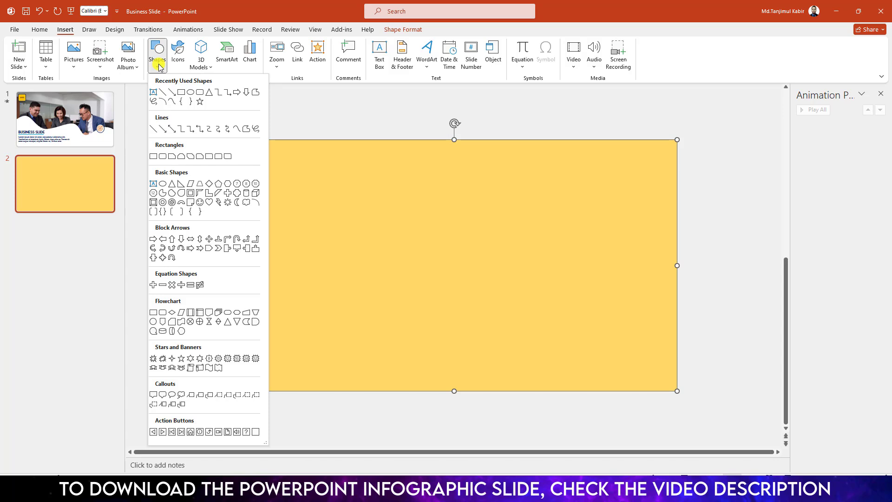
- Draw a closed freeform wave with crests and troughs across the lower slide, extending past the bottom edges
click(171, 102)
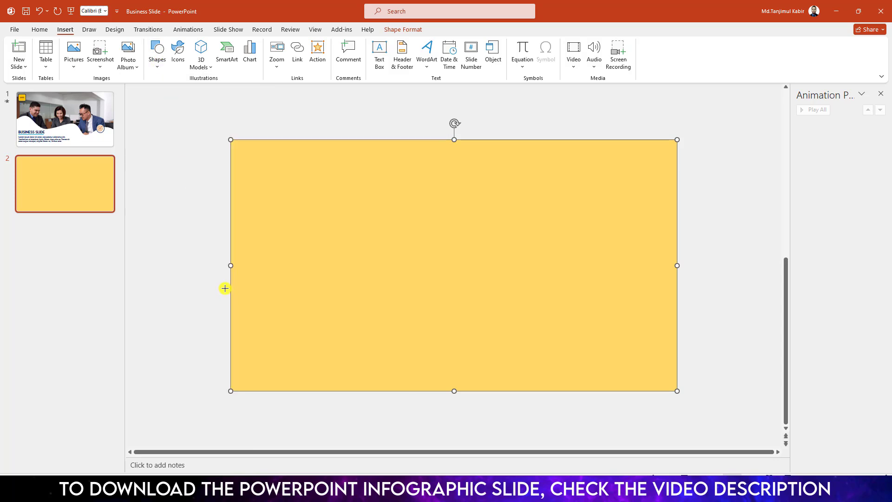
click(224, 289)
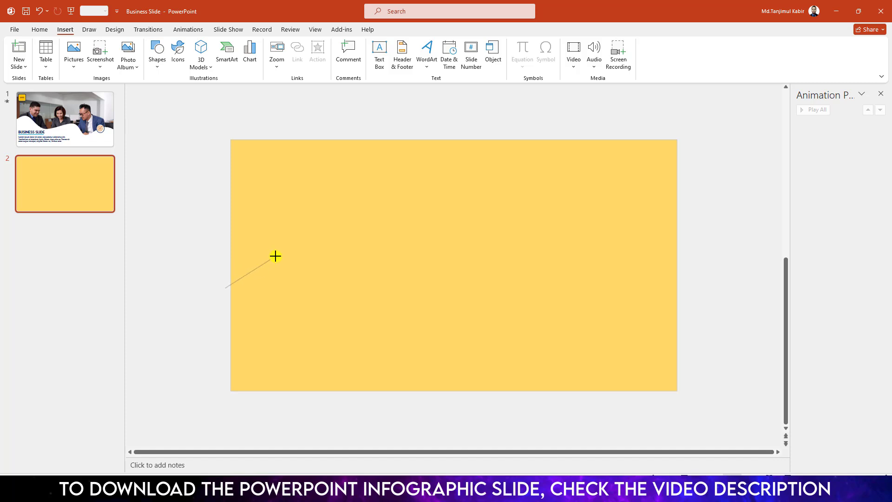
click(361, 295)
click(437, 268)
click(525, 324)
click(600, 287)
click(739, 406)
click(221, 431)
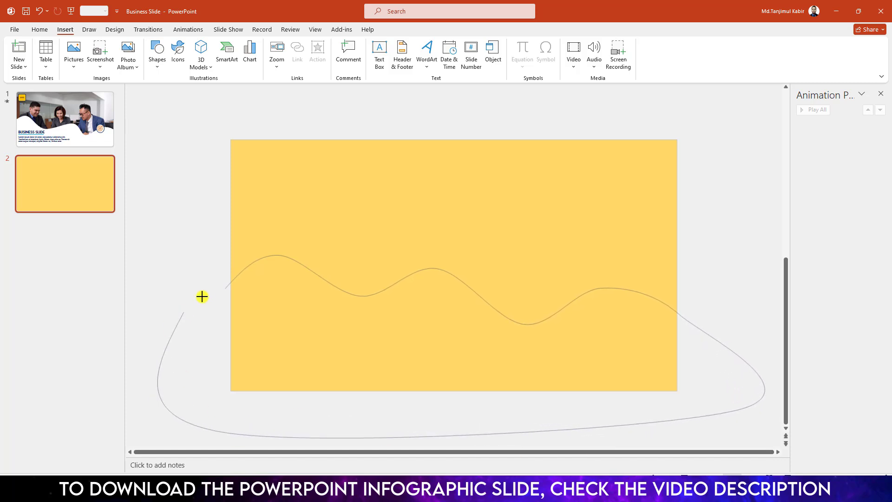
click(225, 287)
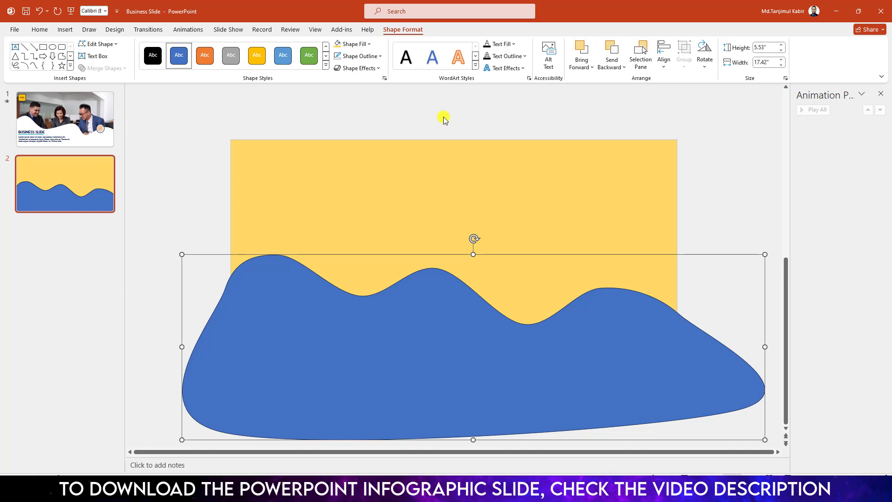
- Remove the outline from the blue wave shape
click(365, 58)
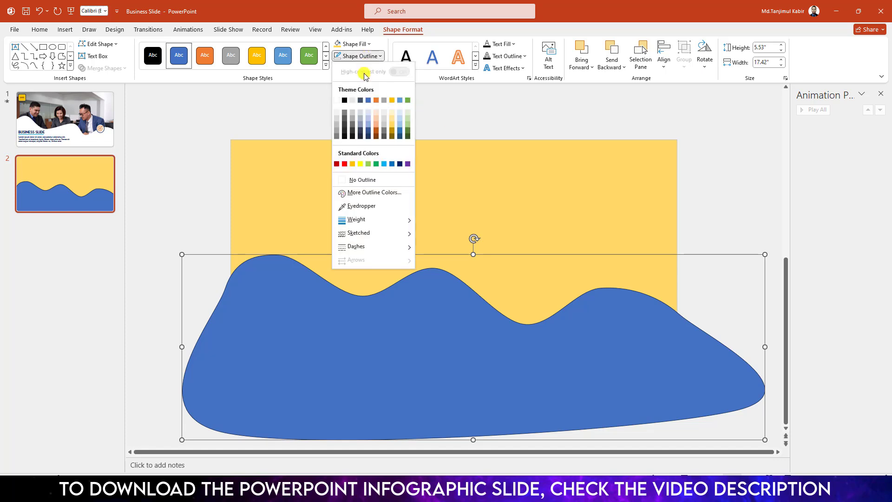
click(365, 177)
click(710, 205)
- Intersect the gold rectangle with the wave, leaving a gold wave along the slide's bottom
click(532, 260)
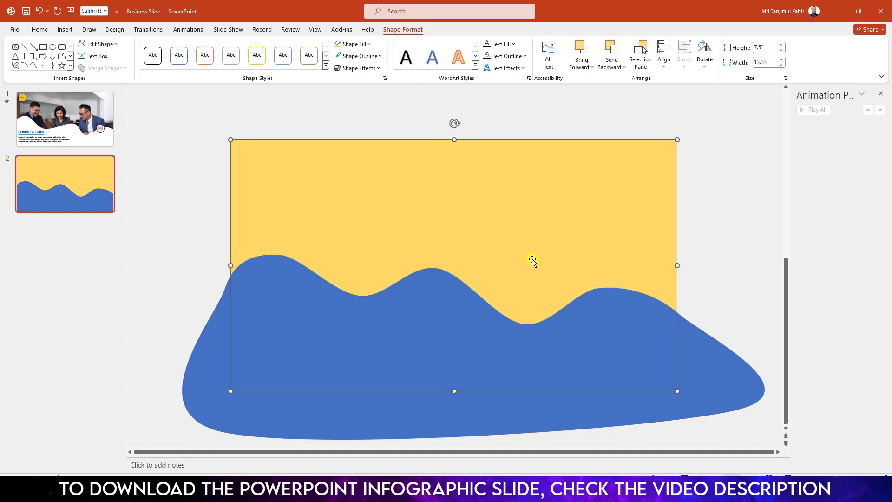
shift+click(210, 353)
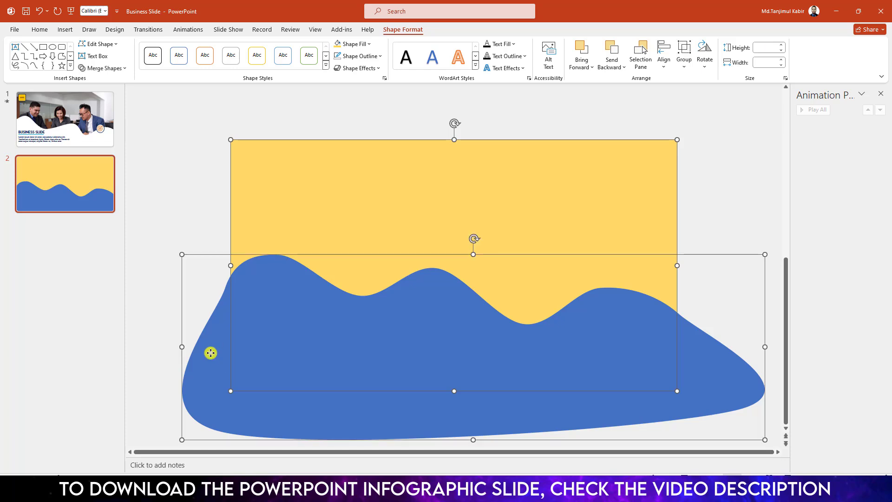
click(103, 68)
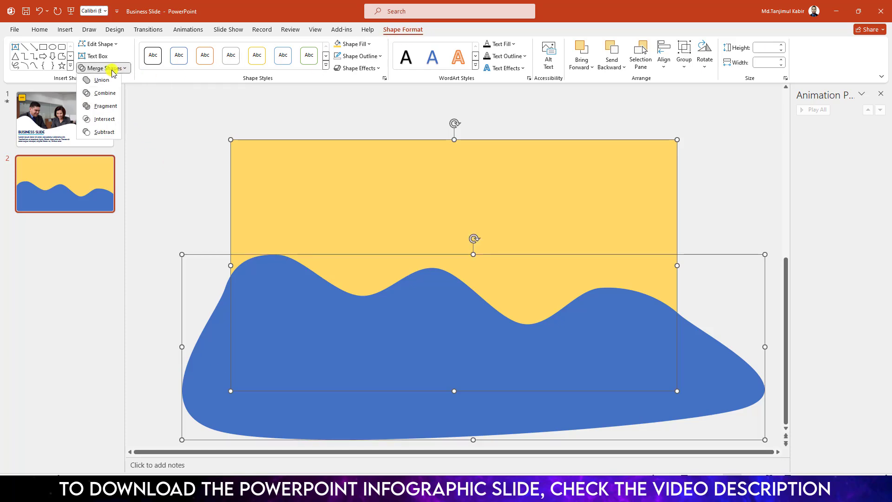
click(103, 121)
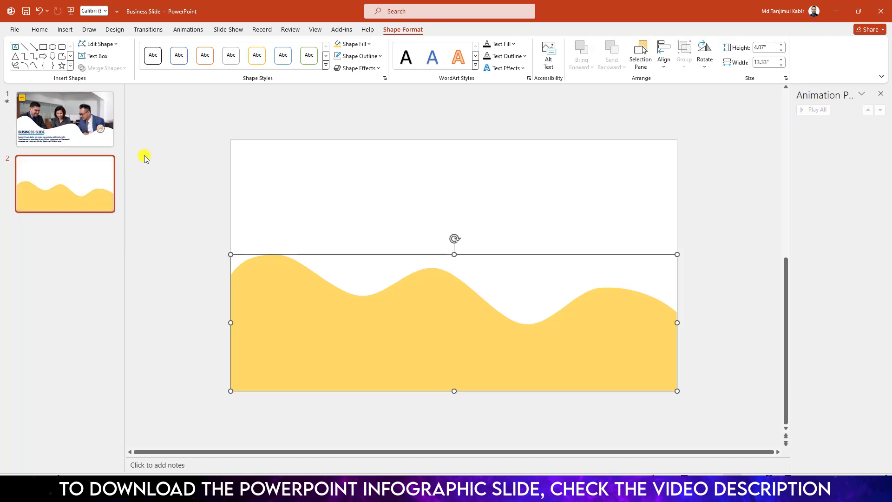
click(192, 159)
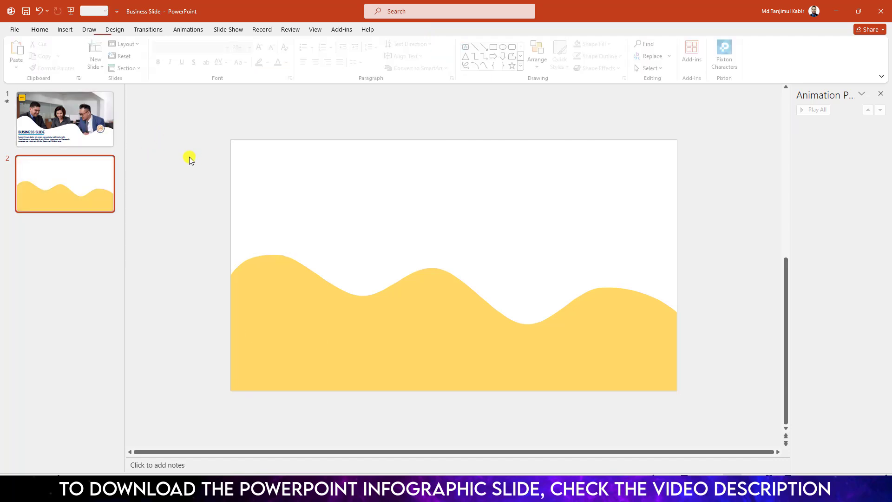
- Insert the office meeting photo of three colleagues from the Downloads folder onto slide 2
click(68, 31)
click(74, 55)
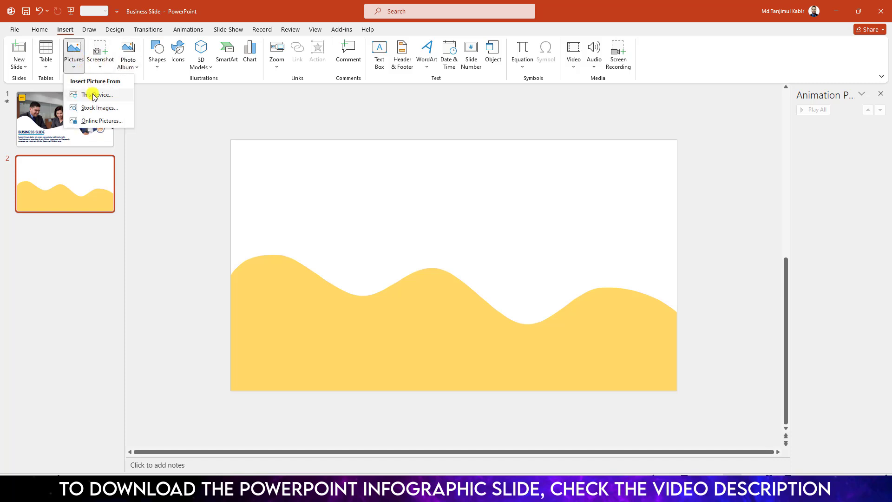
click(93, 96)
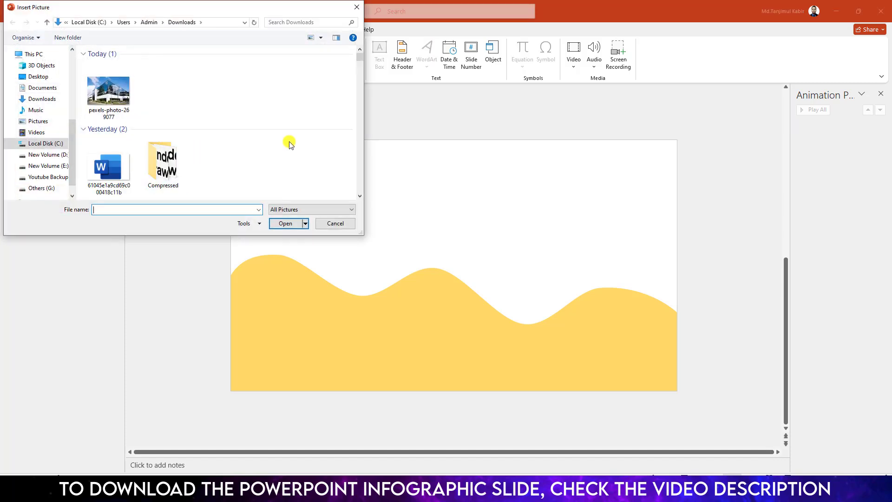
scroll(286, 147, down, 2)
click(49, 103)
scroll(265, 156, down, 10)
click(173, 156)
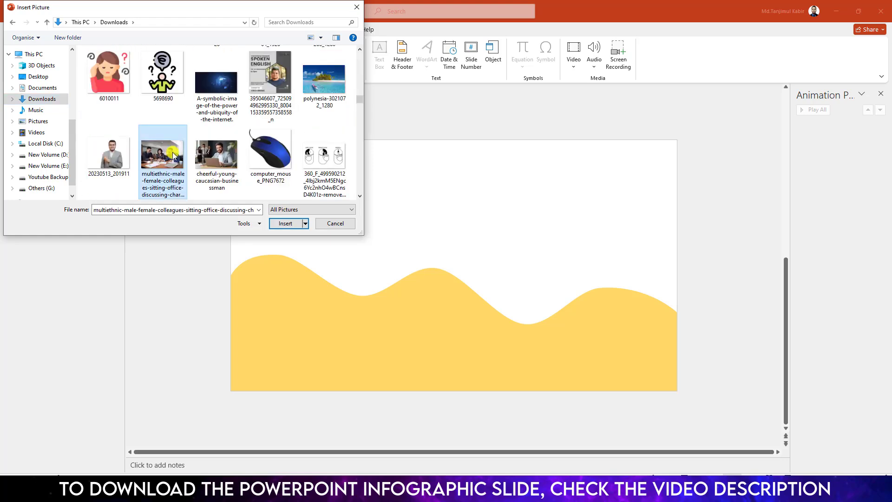
click(285, 223)
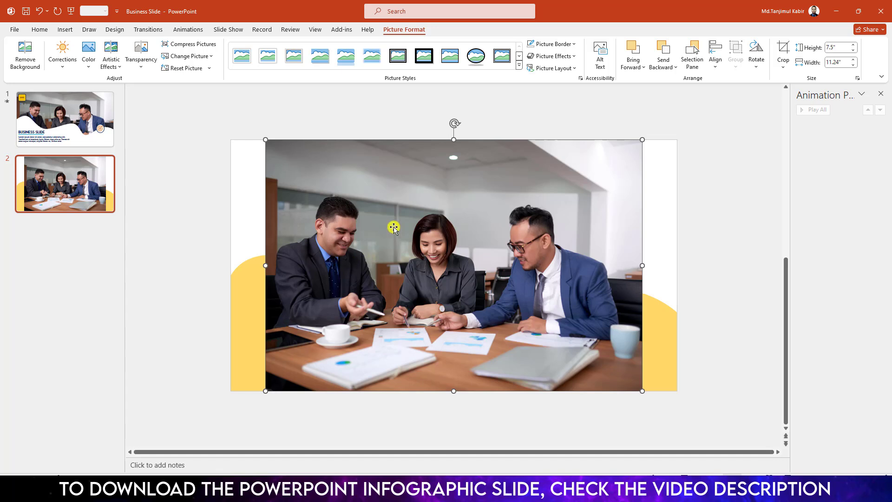
- Crop the meeting photo to a 16:9 aspect ratio
click(783, 65)
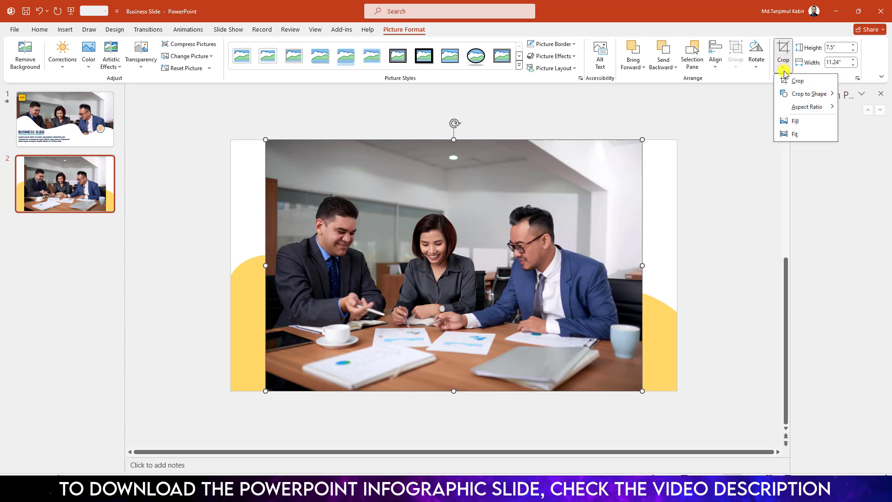
mouse_move(808, 109)
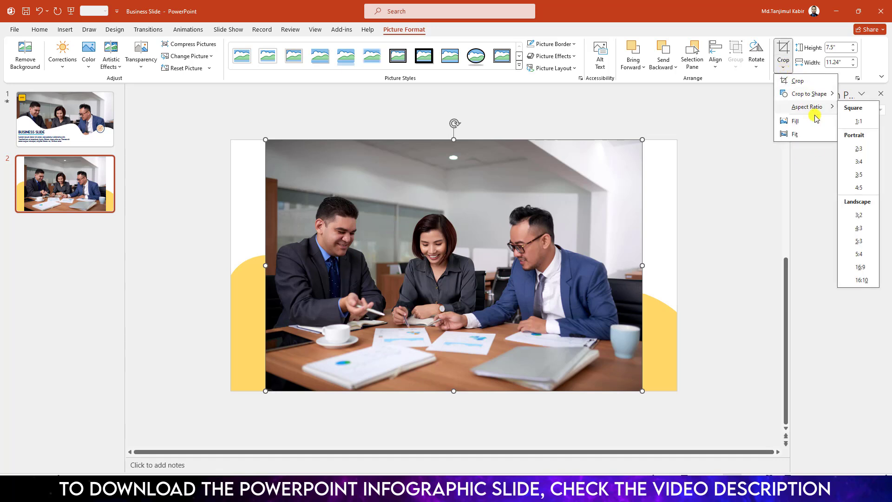
click(861, 267)
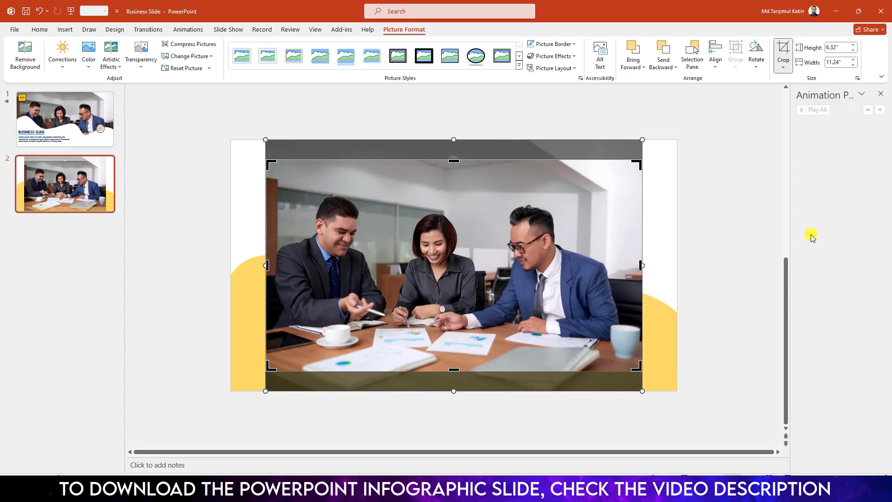
click(695, 201)
- Stretch the photo to fill the whole slide and send it behind the wave
drag(513, 223, 488, 221)
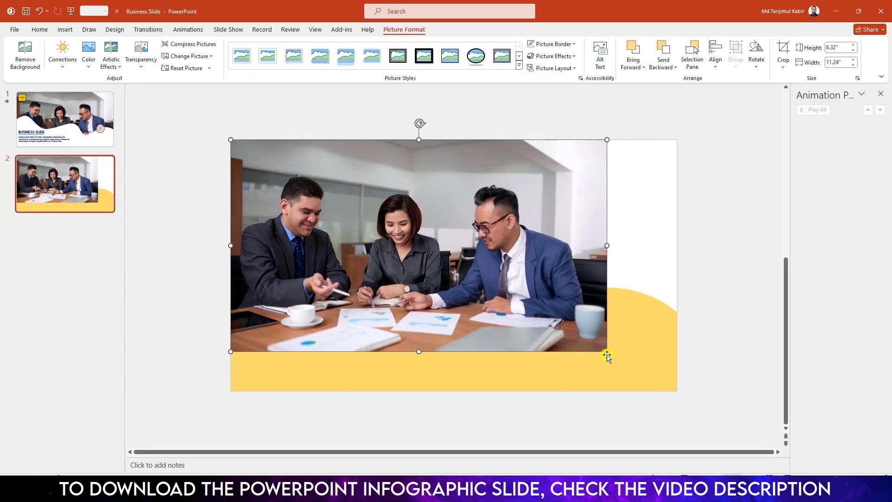
drag(608, 352, 659, 392)
right_click(511, 310)
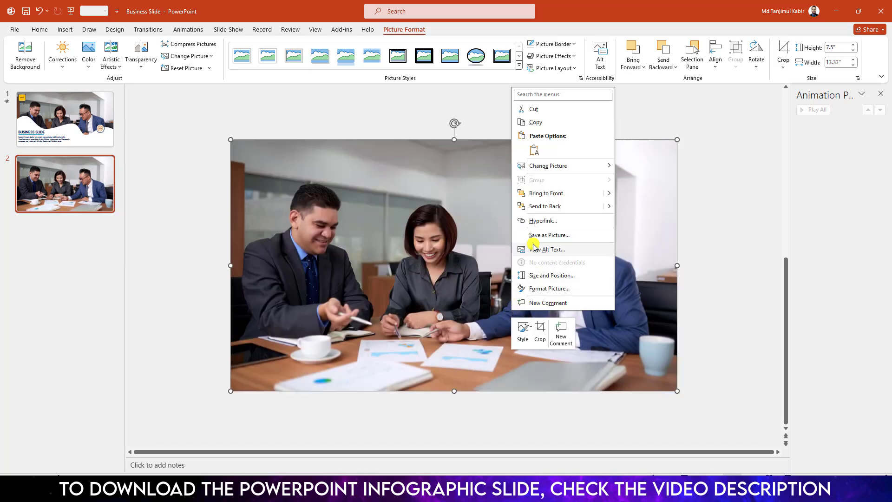
click(542, 206)
click(397, 318)
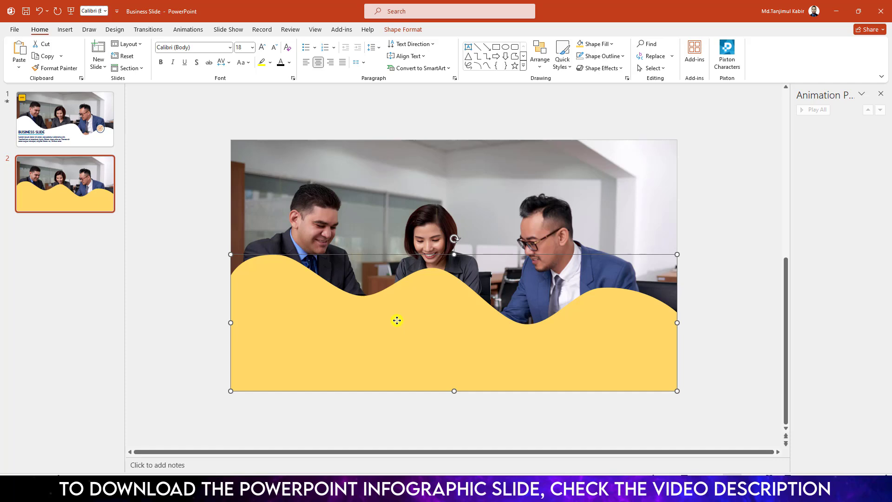
- Change the wave's fill colour to white
click(402, 29)
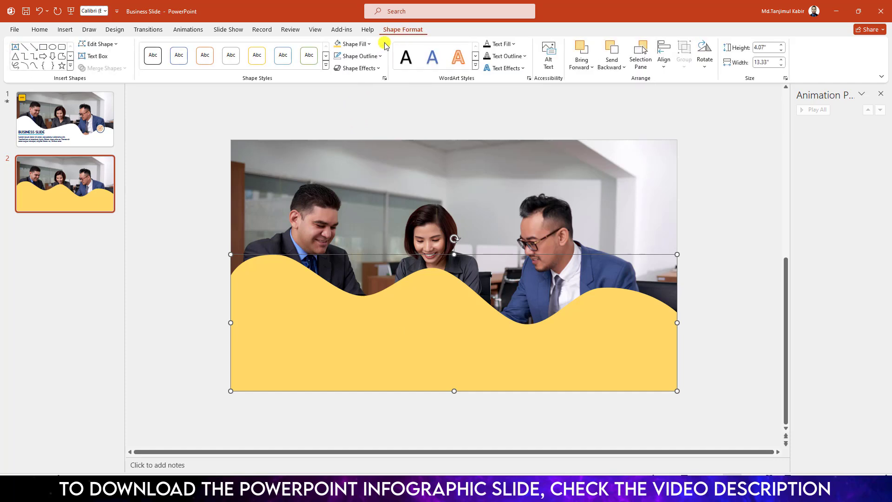
click(353, 44)
click(337, 88)
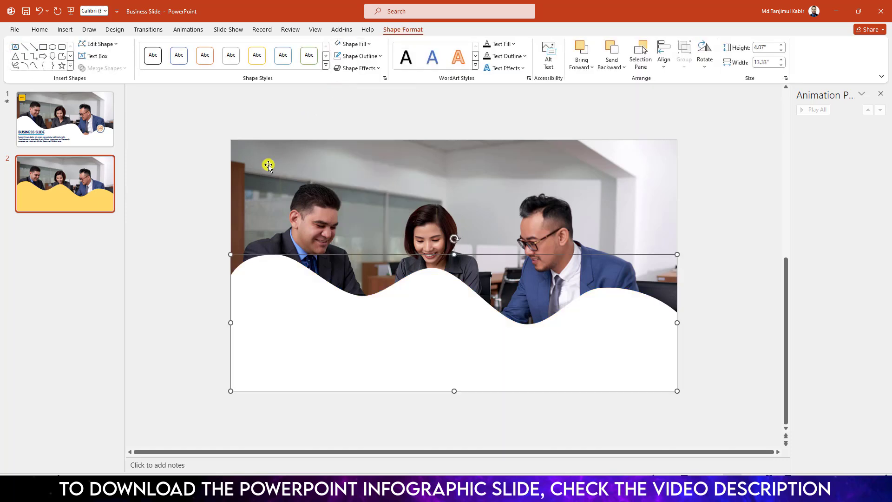
- Draw a small white-filled circle on the wave's right side
click(65, 30)
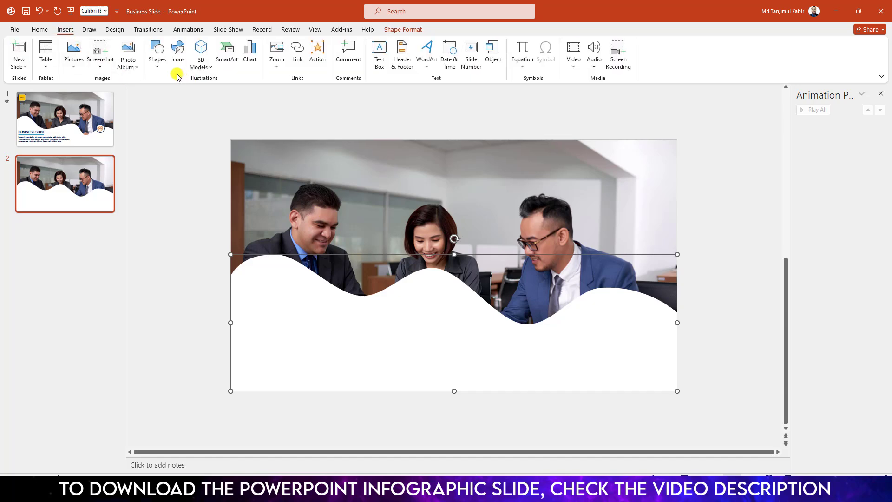
click(157, 53)
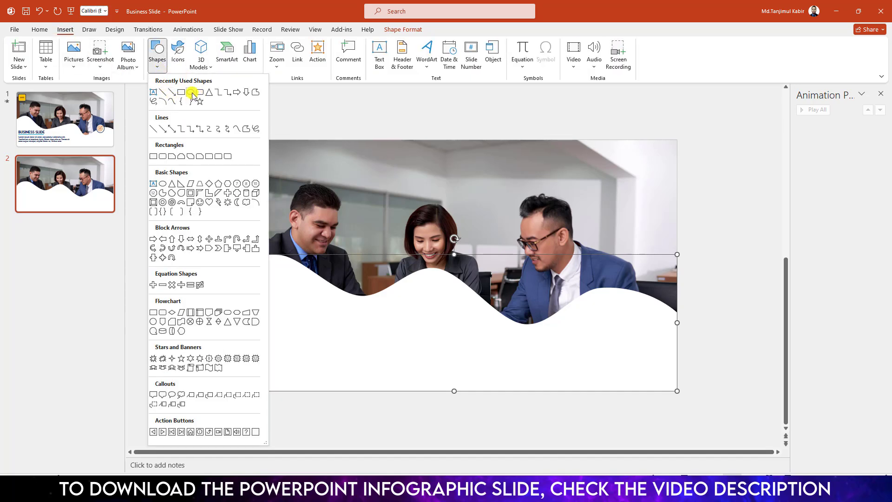
click(191, 93)
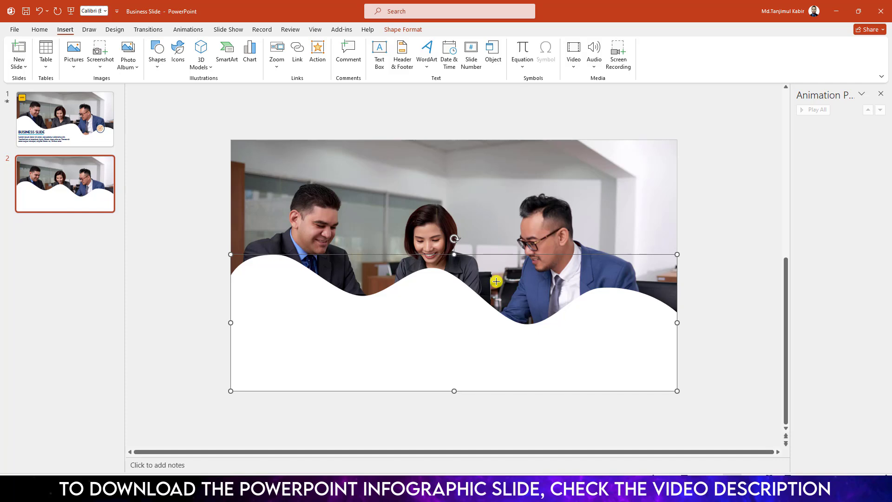
drag(588, 287, 609, 297)
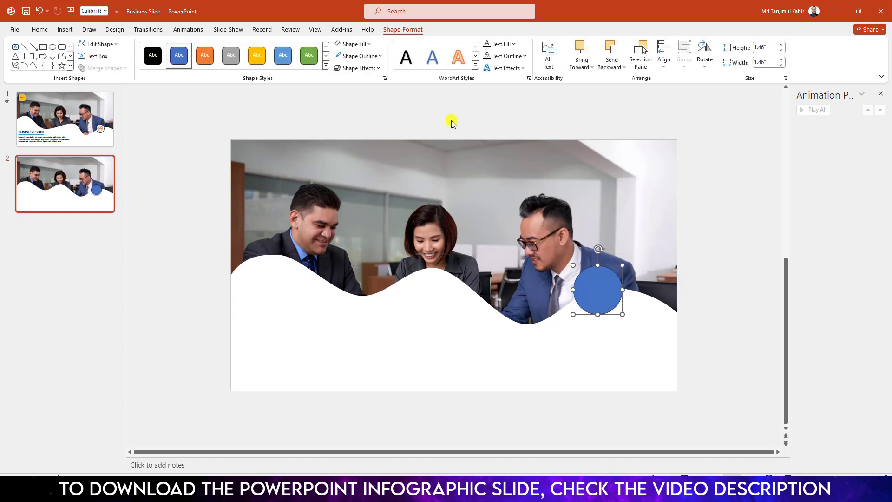
click(367, 45)
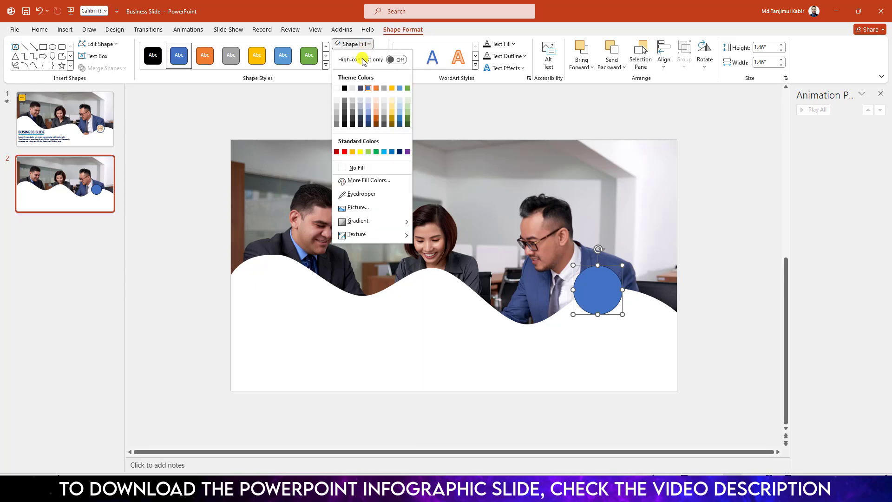
click(337, 89)
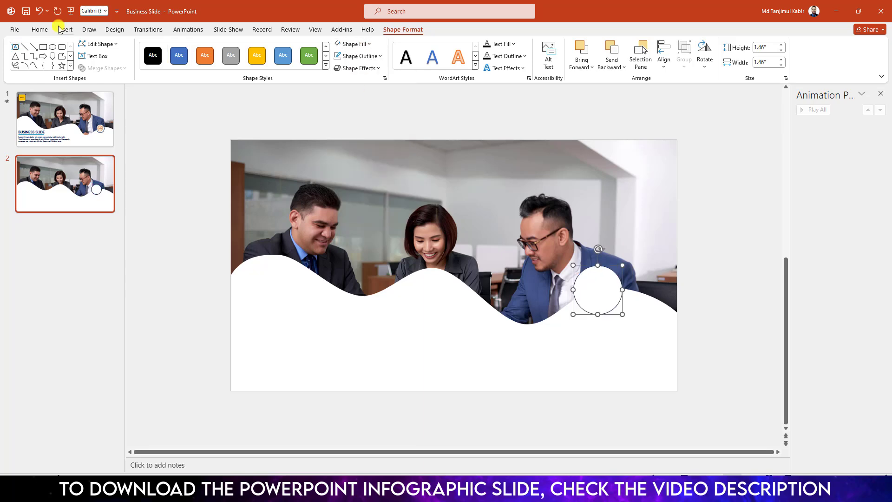
click(65, 29)
- Draw a small gold-yellow rounded square at the photo's top-left corner
click(156, 65)
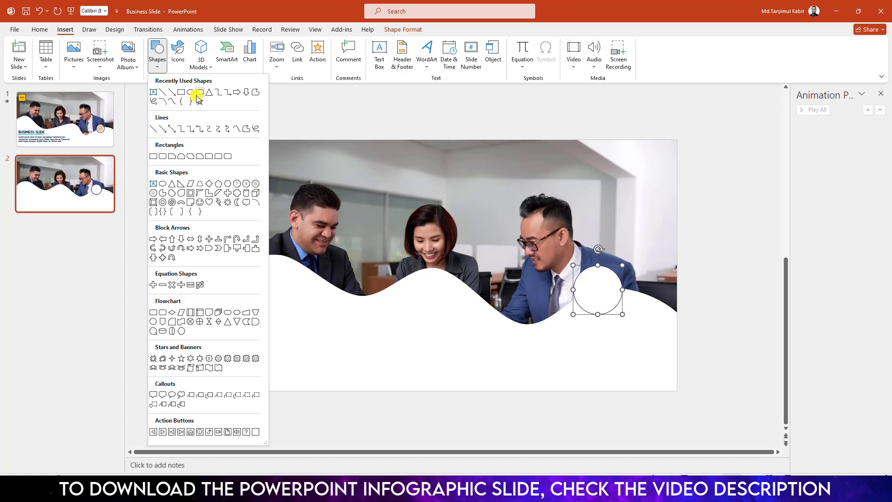
click(199, 93)
drag(245, 156, 283, 195)
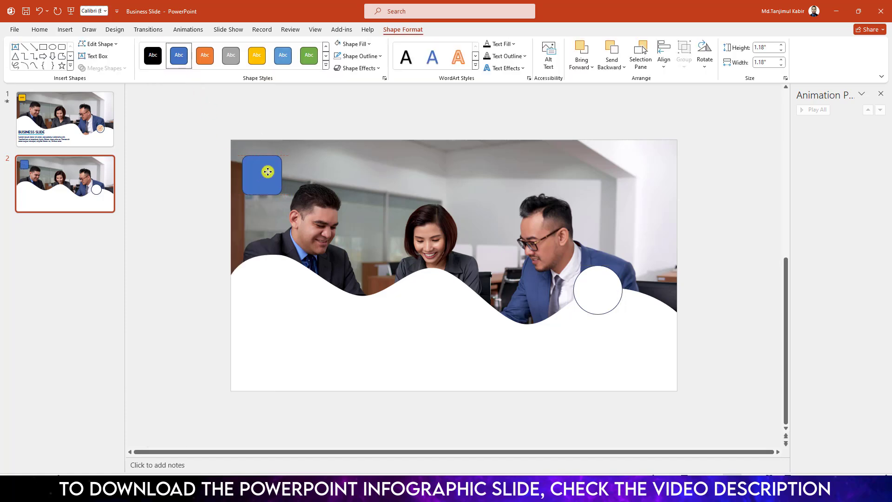
click(351, 43)
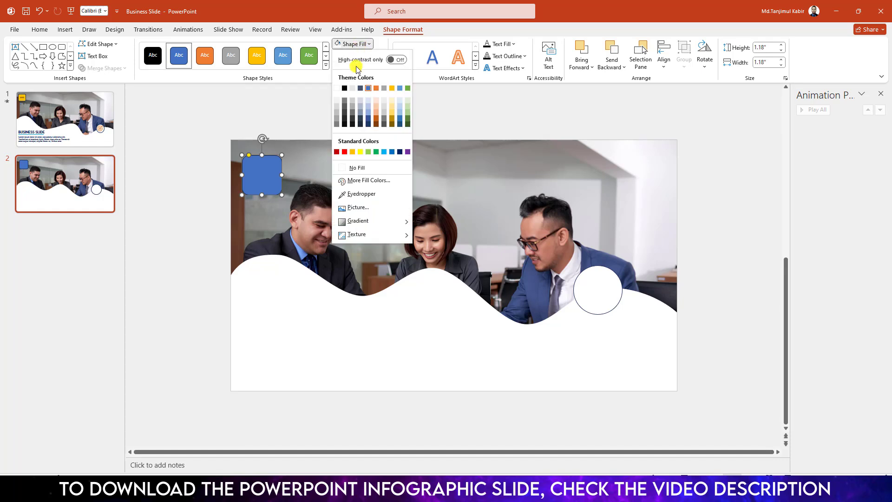
click(391, 117)
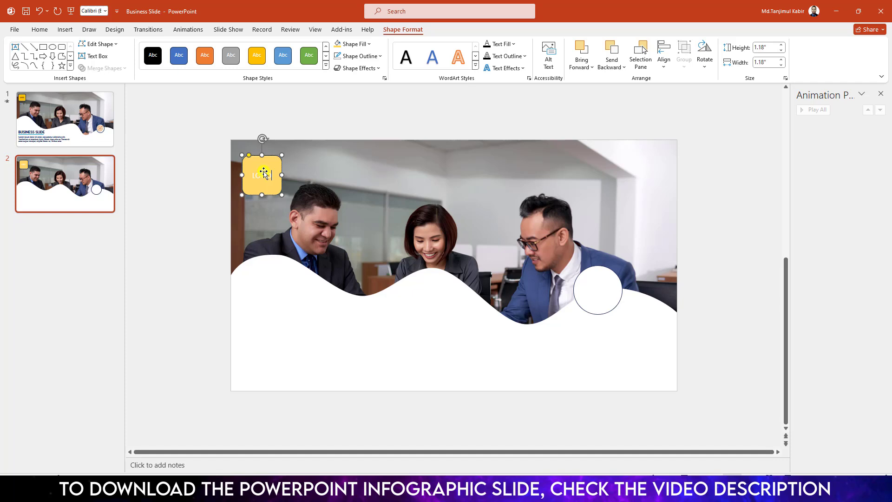
- Make the badge's LOGO text bold and black
double_click(263, 175)
click(39, 29)
click(161, 62)
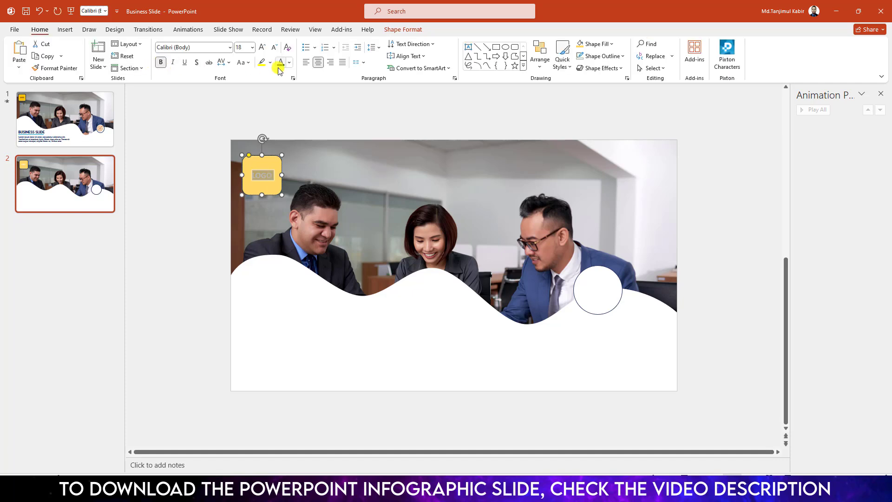
click(292, 67)
click(287, 106)
click(289, 116)
- Give the LOGO badge a centred outer shadow
click(277, 162)
click(403, 29)
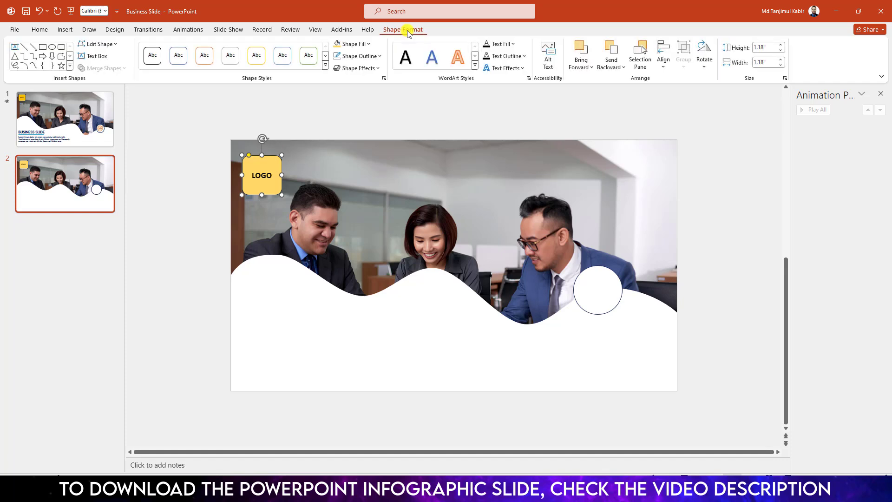
click(375, 69)
mouse_move(372, 105)
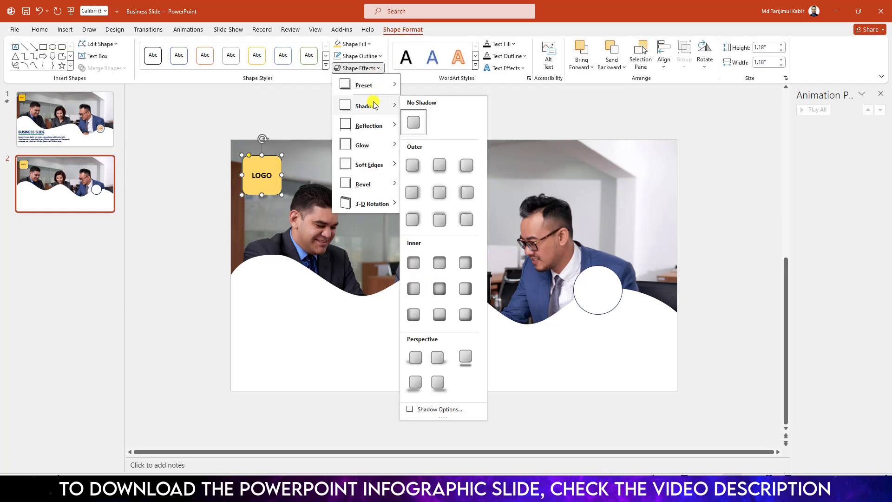
click(441, 196)
click(208, 203)
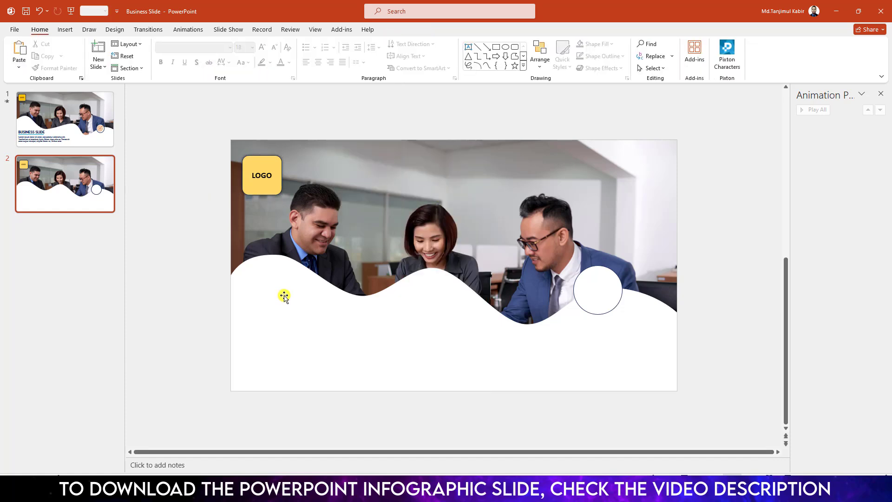
- Insert the target icon and move it into the white circle on the wave
click(65, 29)
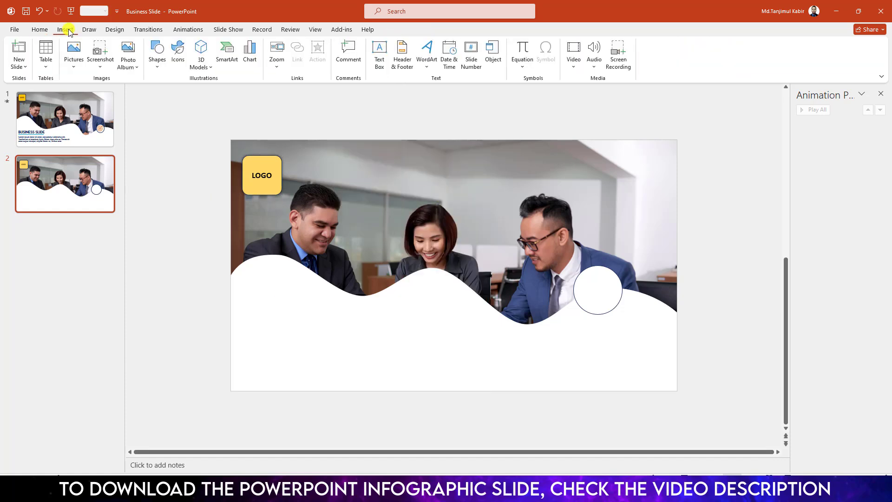
click(178, 54)
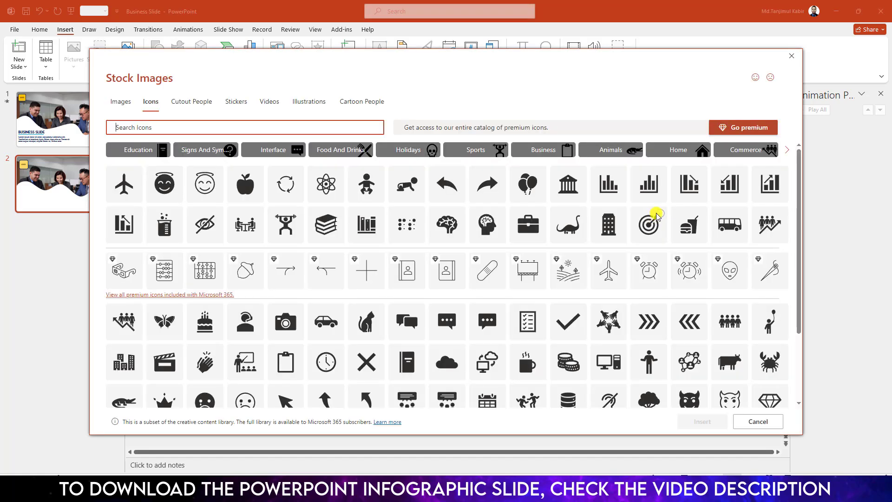
click(652, 220)
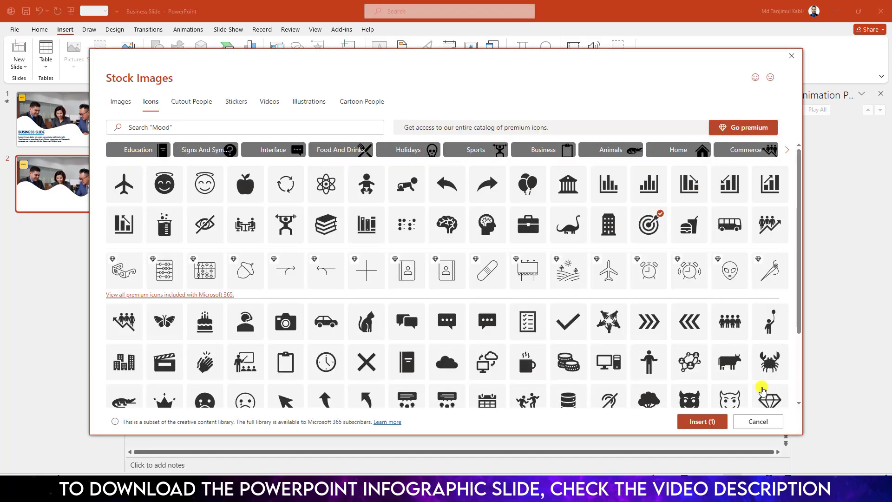
click(706, 423)
click(452, 263)
drag(453, 263, 598, 290)
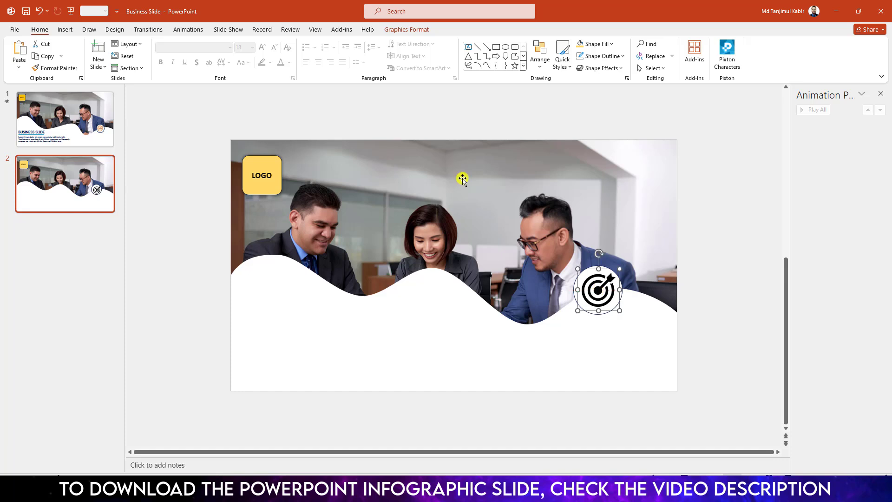
- Recolour the target icon dark orange
click(407, 30)
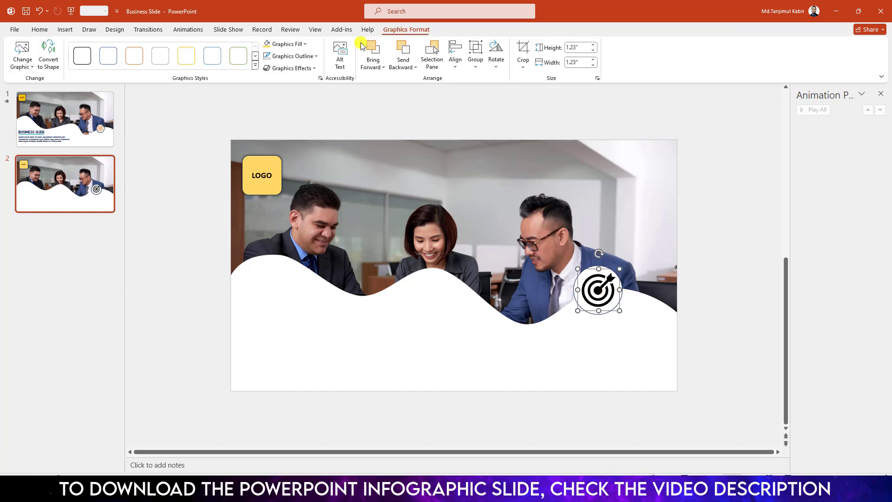
click(299, 44)
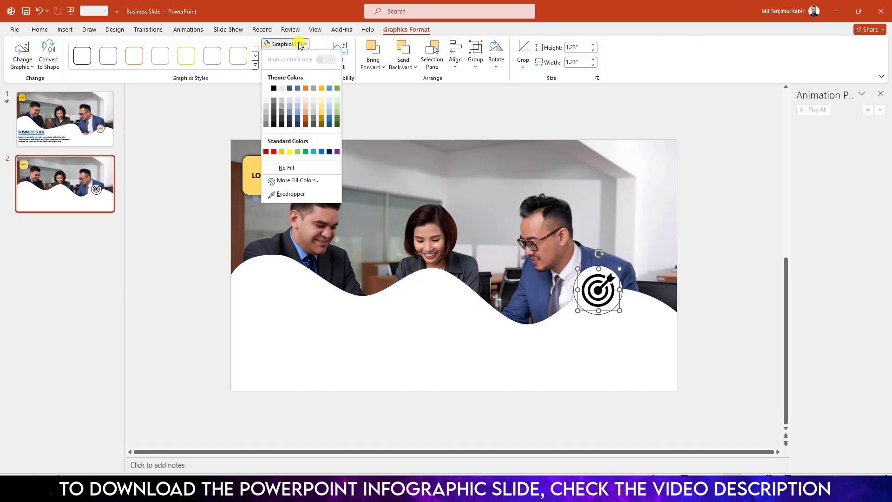
click(305, 121)
click(710, 223)
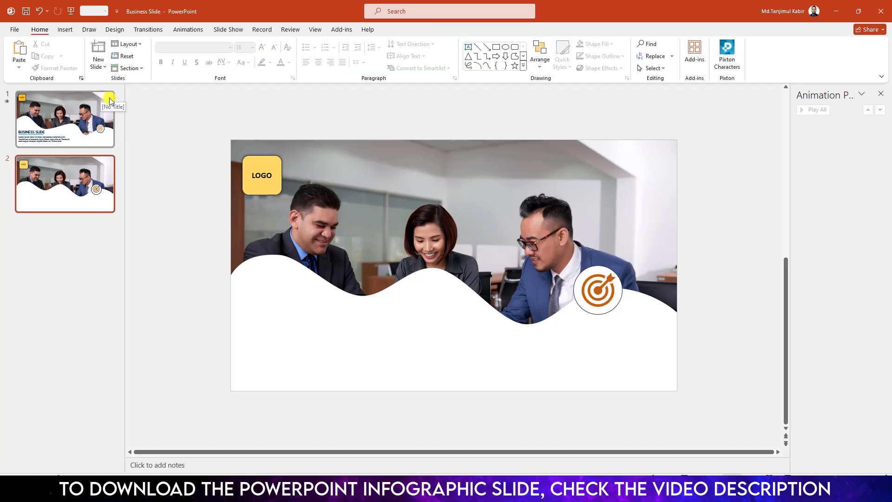
- Add a text box on the wave's left reading BUSINESS SLIDE
click(65, 30)
click(157, 52)
click(153, 91)
drag(235, 303, 357, 332)
text(b)
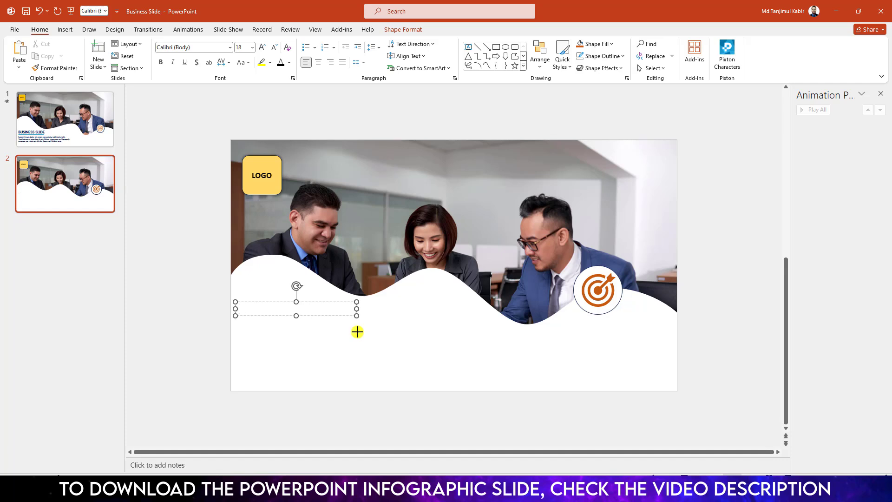
text(USINESS SLIDE)
- Format the title in LEMON MILK 36 pt bold navy, on one line
key(ctrl+a)
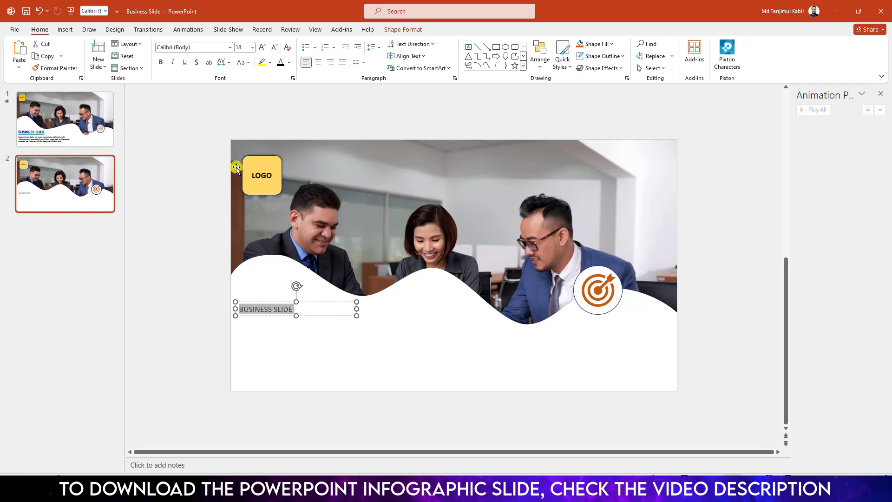
click(199, 48)
text(LEMON)
key(Return)
click(262, 46)
click(261, 47)
click(261, 47)
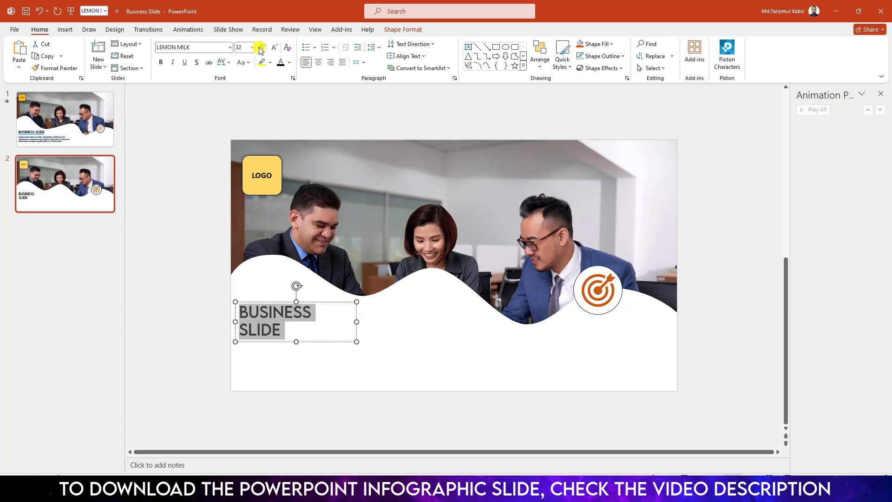
click(260, 47)
key(ctrl+b)
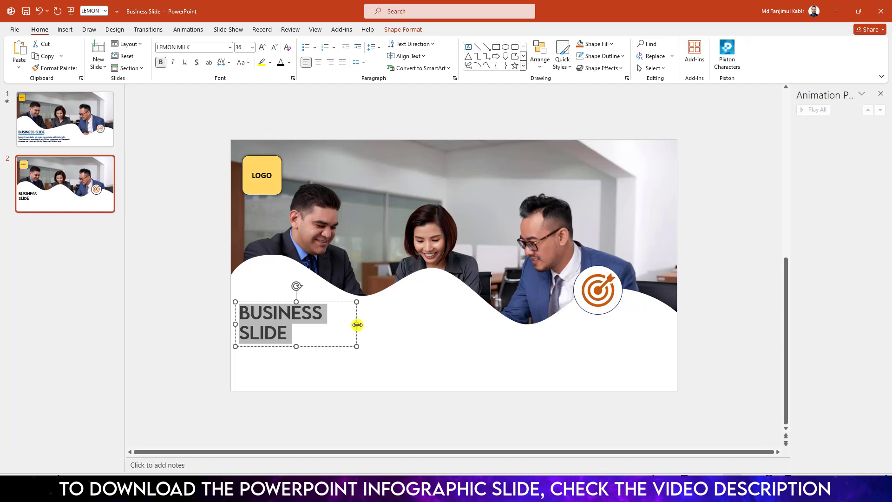
drag(357, 325, 387, 325)
click(289, 63)
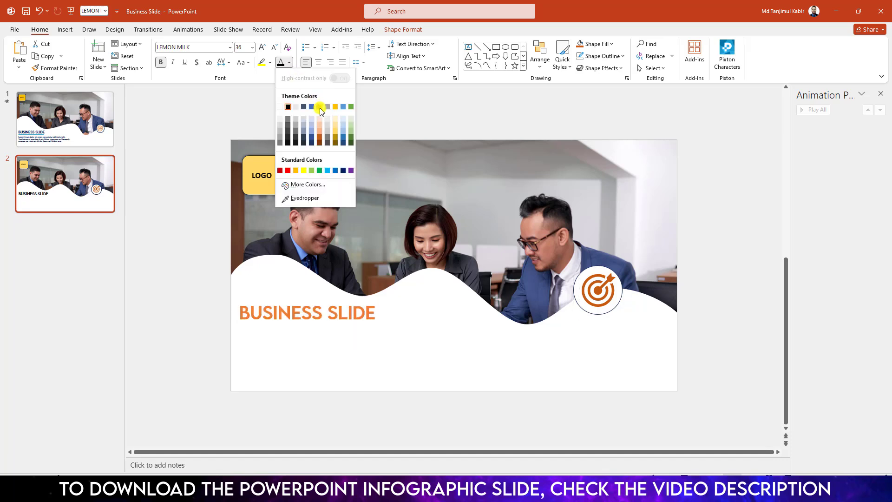
click(344, 170)
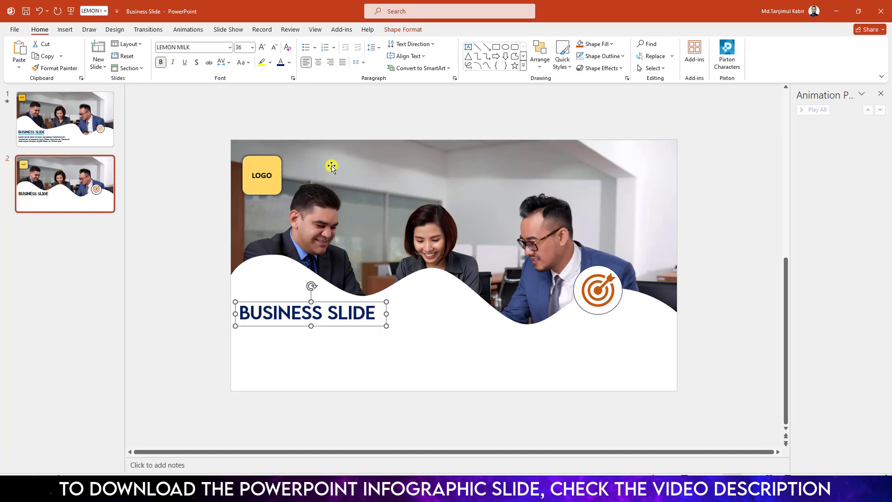
click(65, 30)
- Draw a 3 pt dark-blue line underlining the BUSINESS SLIDE title
click(160, 66)
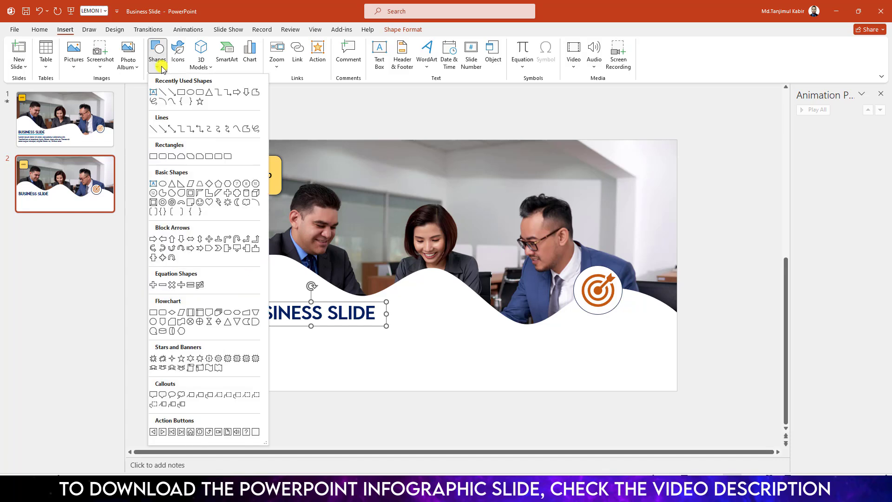
click(164, 93)
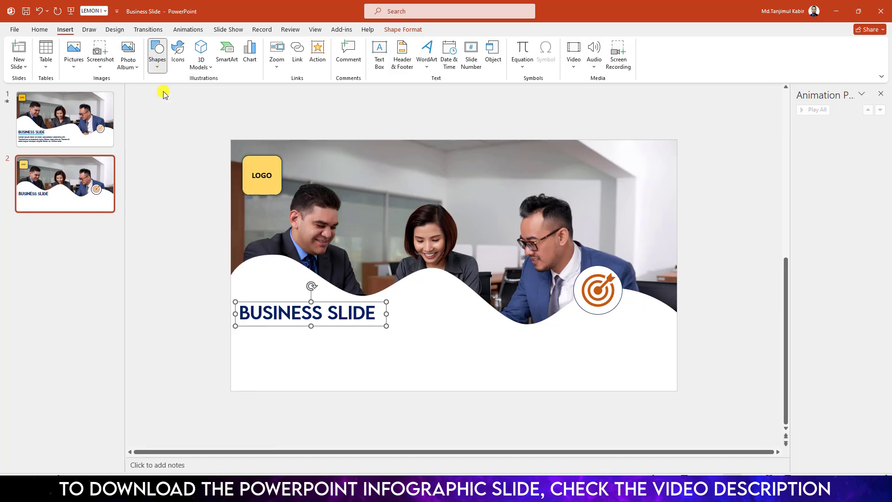
drag(239, 325, 372, 325)
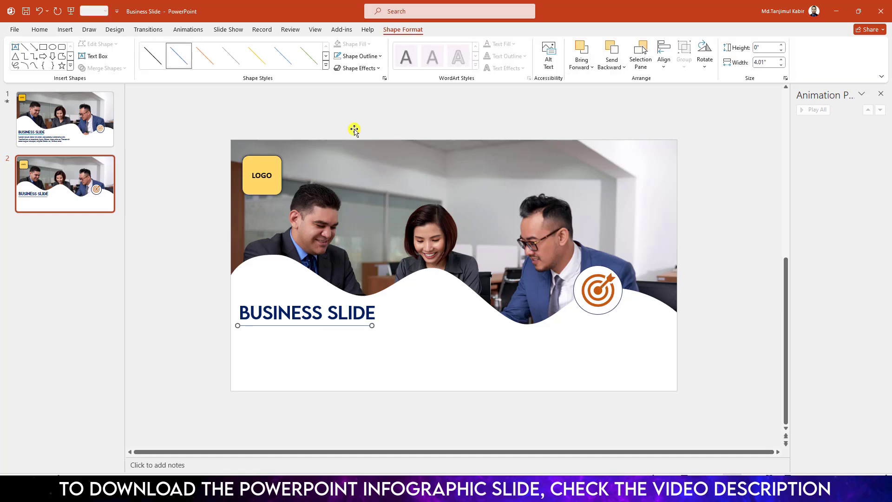
click(364, 56)
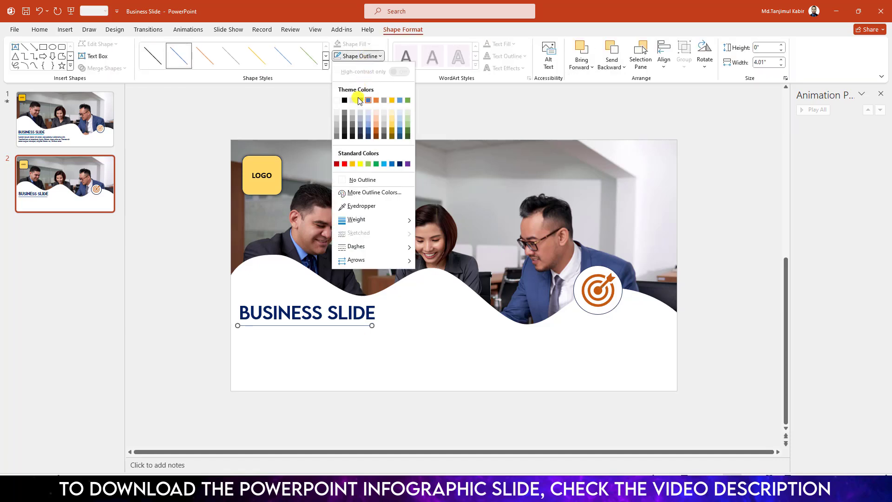
click(398, 165)
click(353, 68)
click(361, 58)
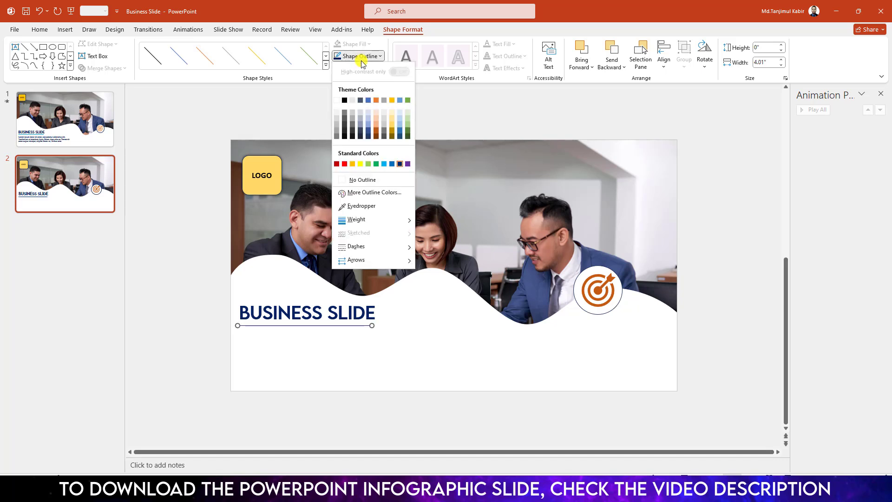
mouse_move(393, 220)
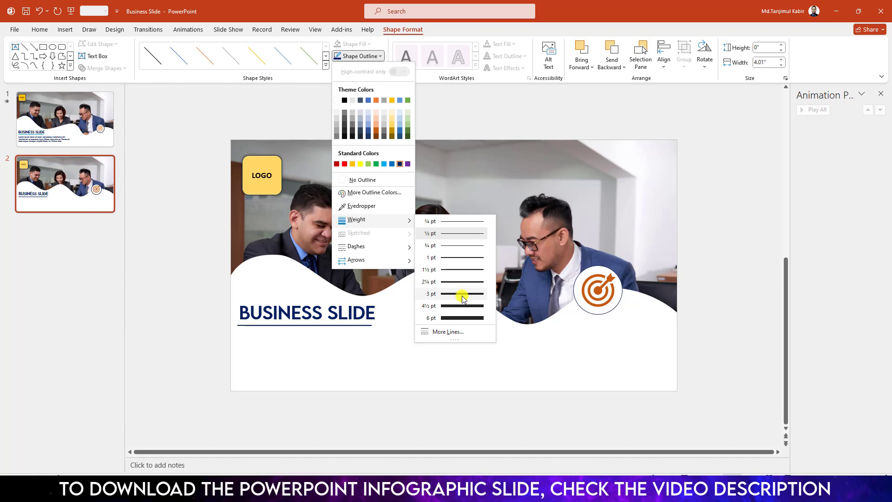
click(463, 298)
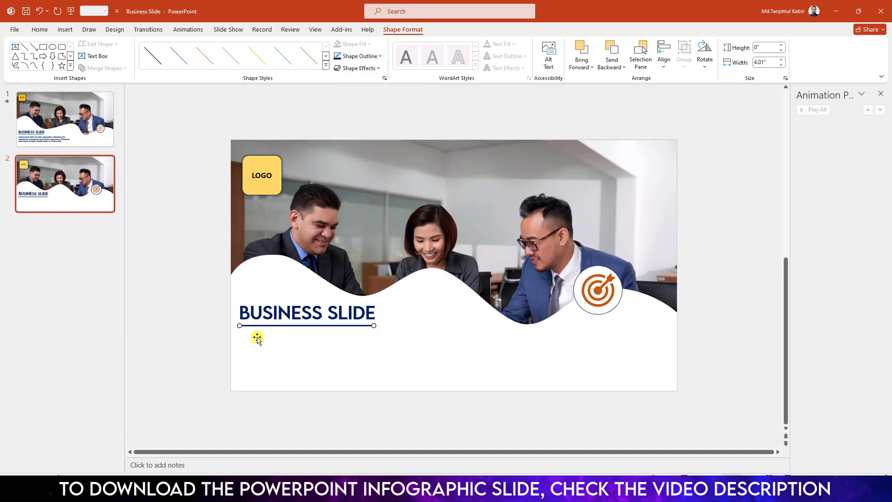
click(314, 409)
- Paste the Lorem ipsum body text and place it just below the title
key(ctrl+v)
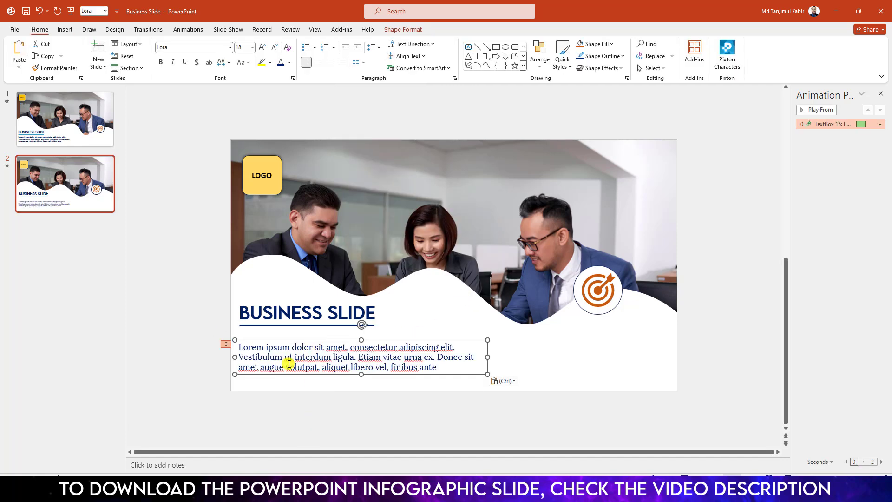
mouse_move(291, 343)
mouse_down()
mouse_move(293, 310)
mouse_move(291, 330)
mouse_up()
click(690, 294)
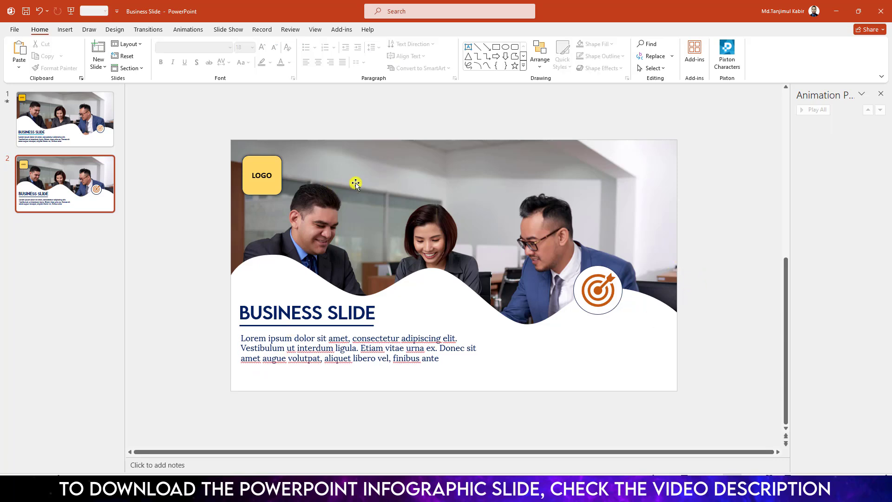
click(368, 166)
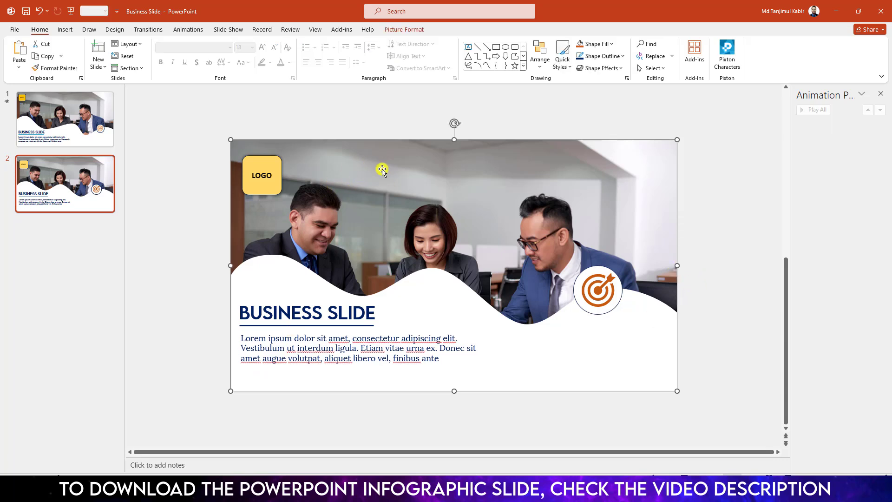
- Add a Grow/Shrink emphasis to the office photo with a 10-second (Very Slow) duration
click(188, 29)
click(634, 57)
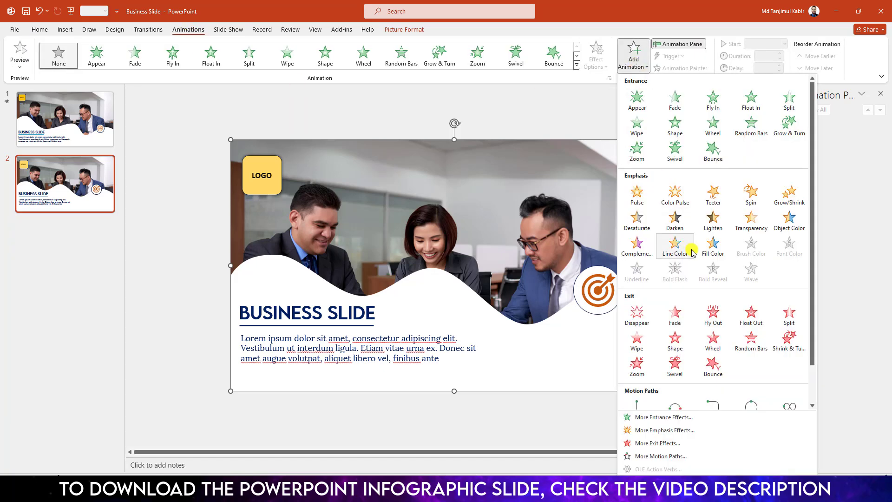
click(788, 194)
click(880, 124)
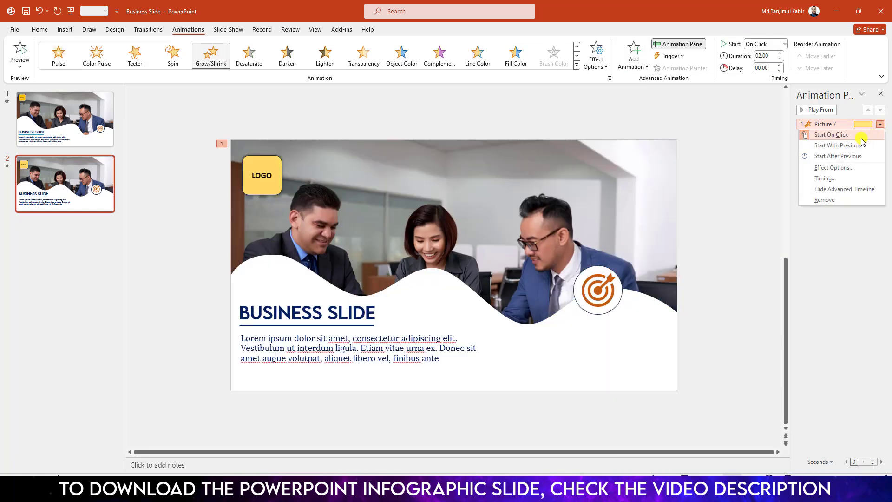
click(825, 178)
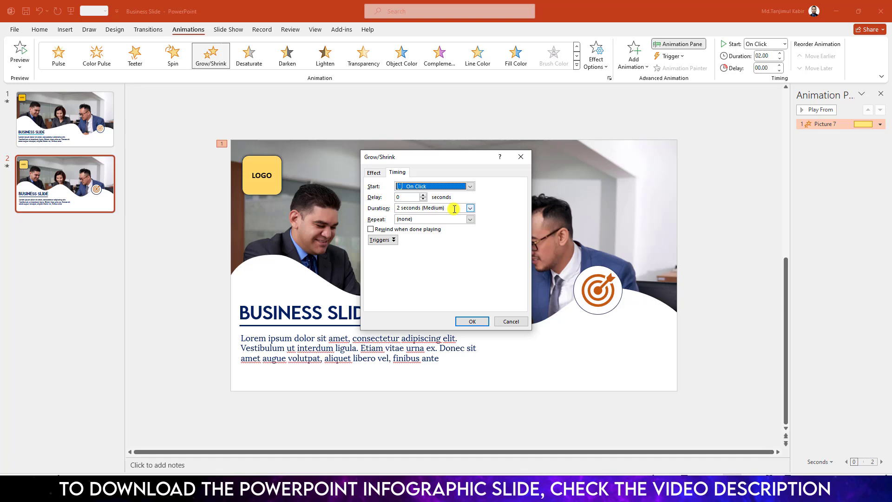
click(404, 208)
click(403, 214)
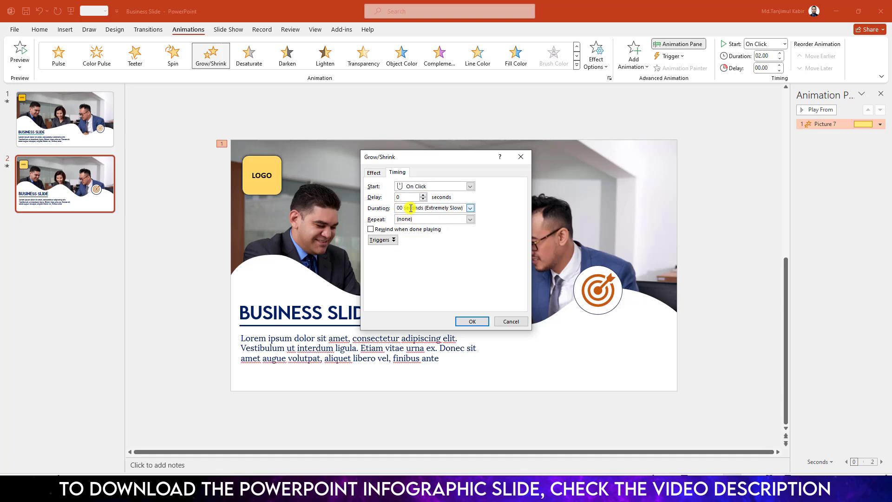
- Set the Grow/Shrink effect size to a custom 130%
click(374, 172)
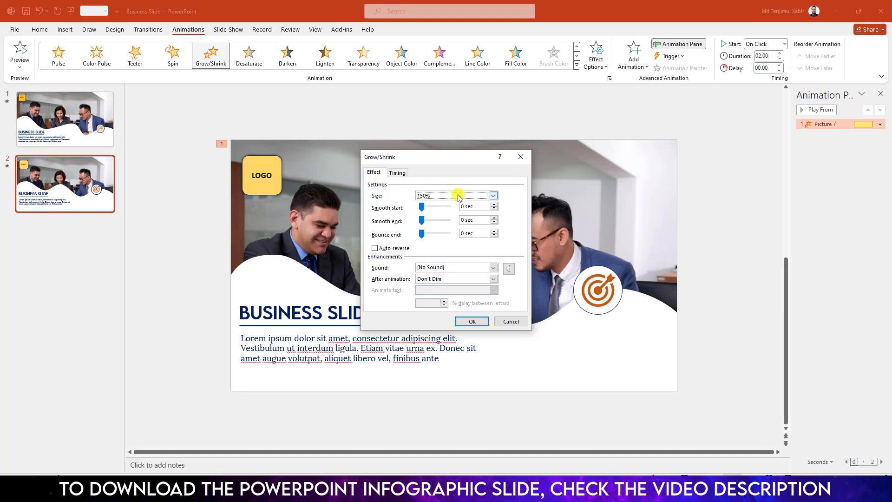
click(495, 196)
click(439, 249)
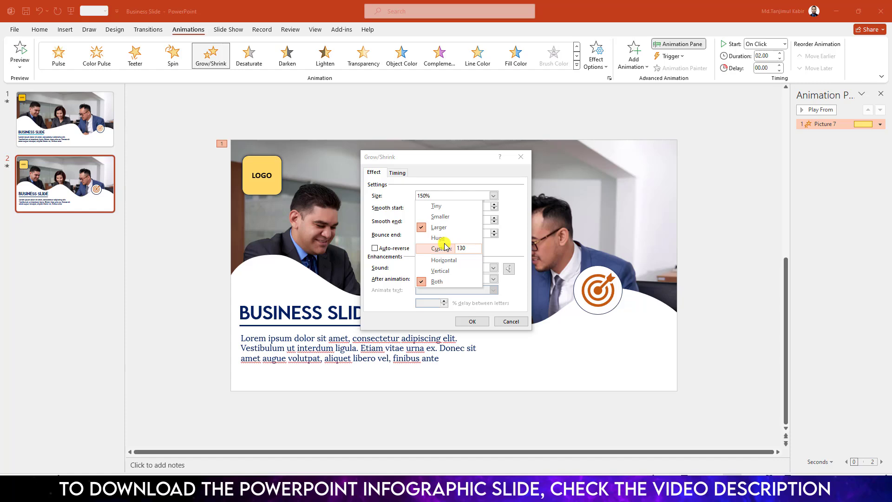
key(Return)
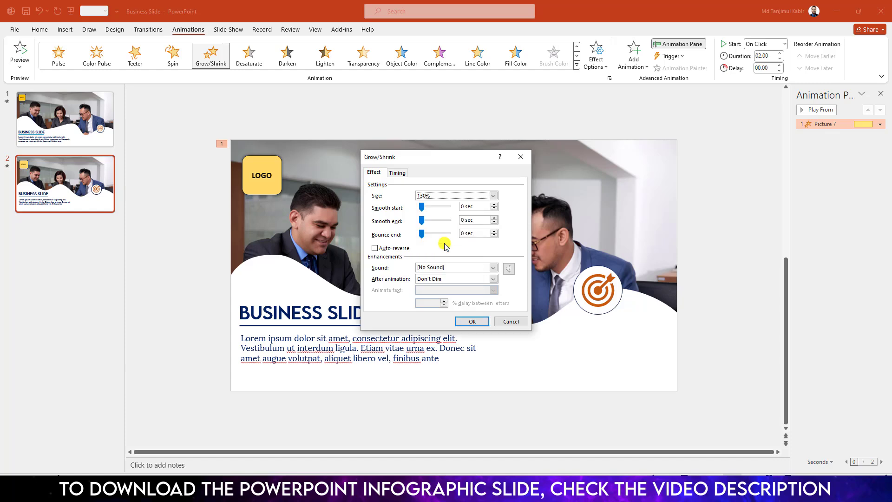
click(472, 321)
- Start the photo animation With Previous and give the BUSINESS SLIDE title a Fly In
click(533, 225)
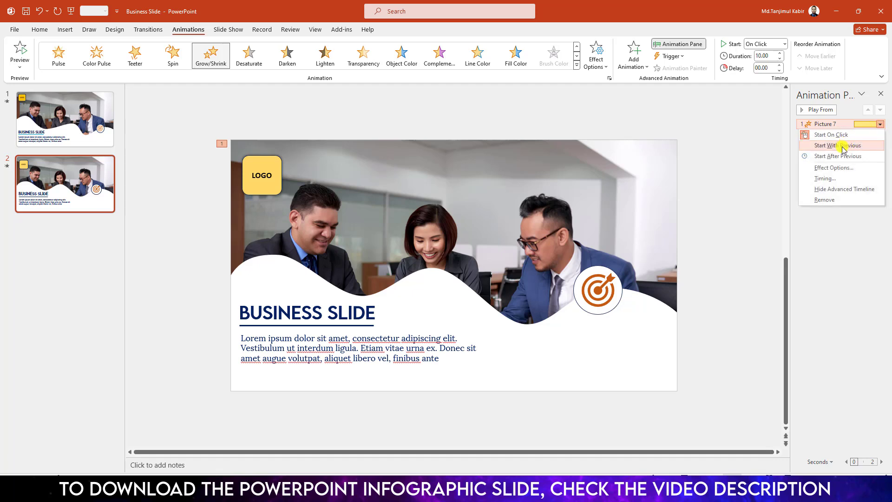
click(839, 145)
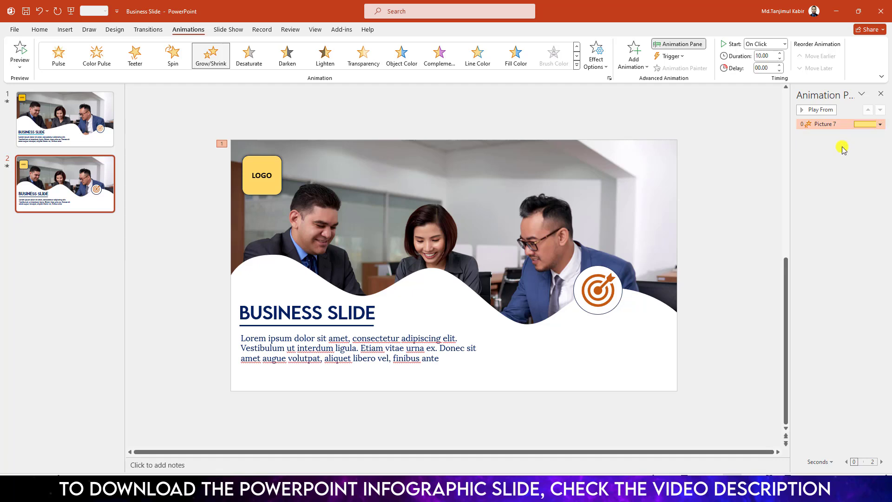
click(296, 310)
click(176, 62)
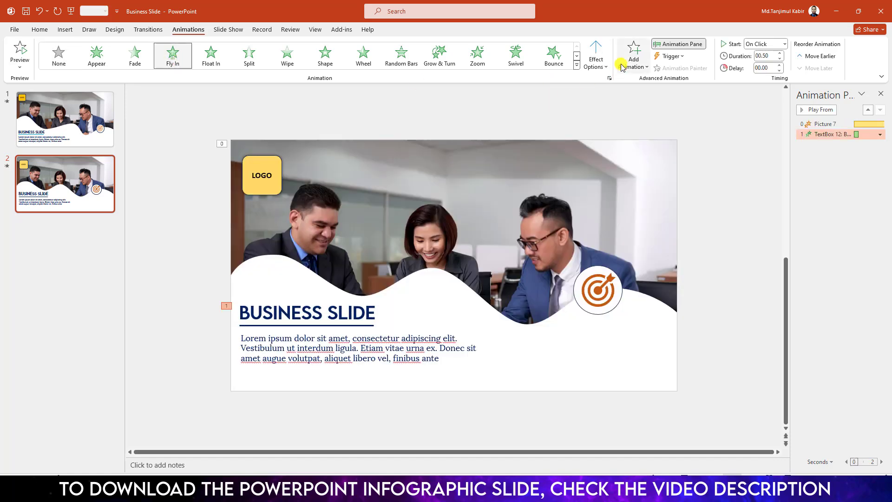
- Make the title fly in from the left, starting With Previous
click(596, 55)
click(611, 145)
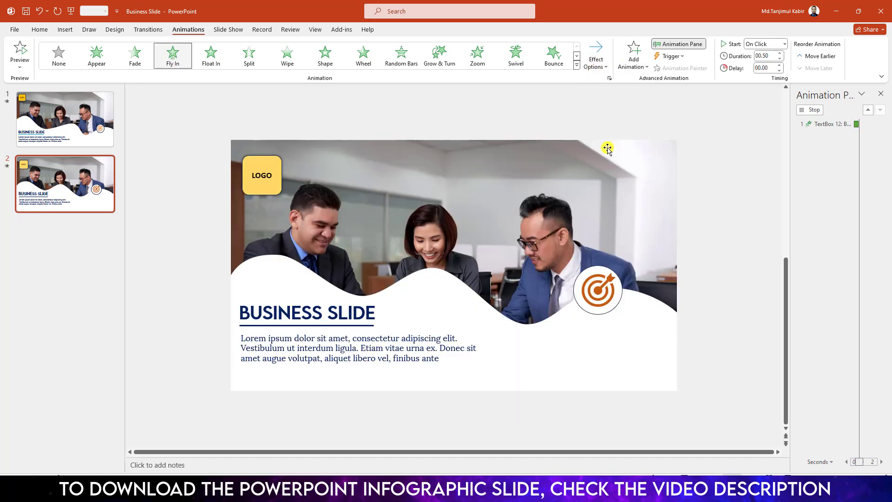
click(784, 44)
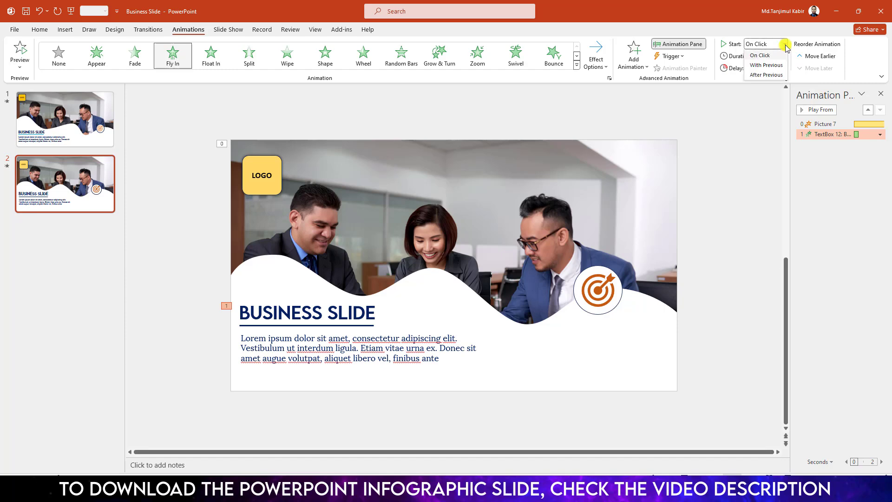
click(766, 59)
- Give the title underline a Fly In from the left, starting With Previous
click(328, 326)
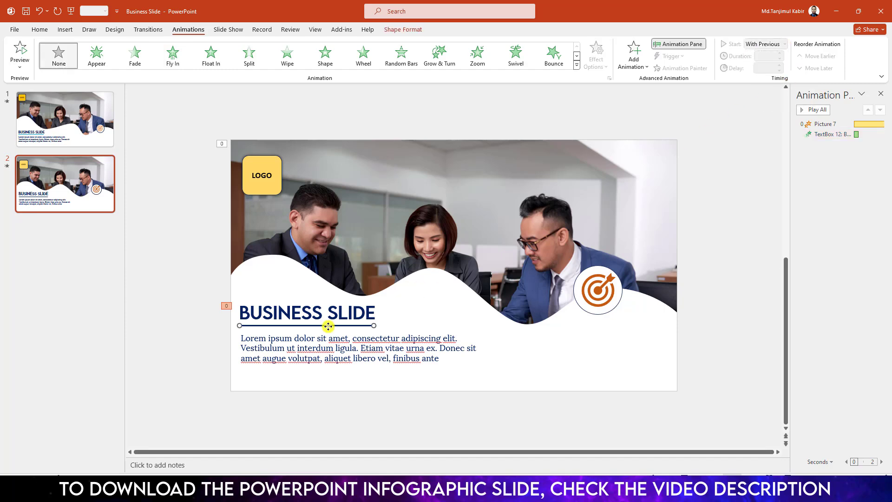
click(173, 60)
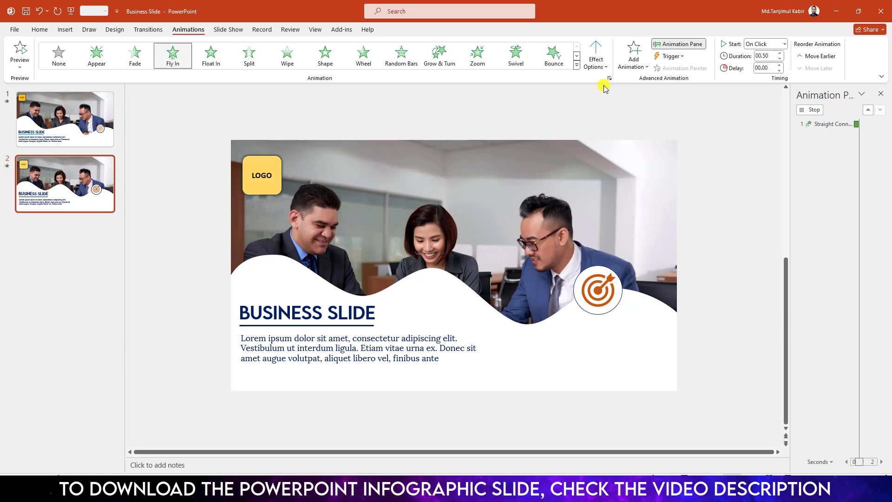
click(596, 66)
click(621, 143)
click(785, 44)
click(765, 61)
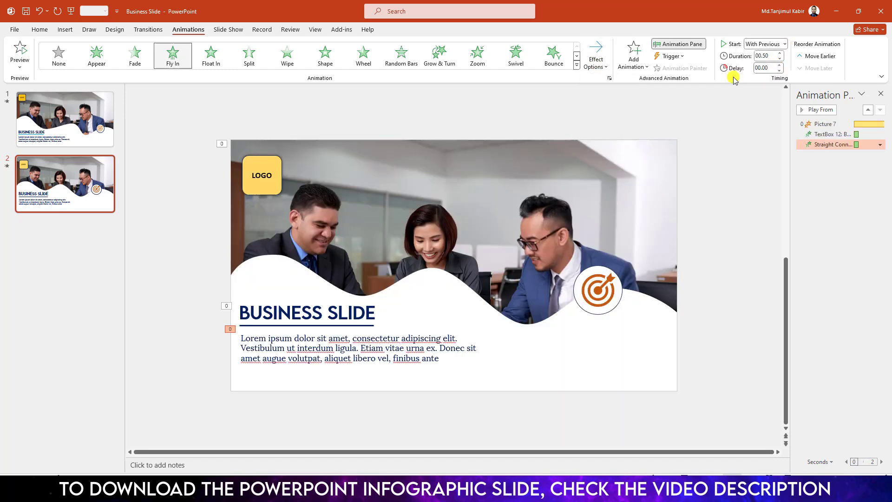
- Apply Float In to the body text box, starting With Previous
click(338, 358)
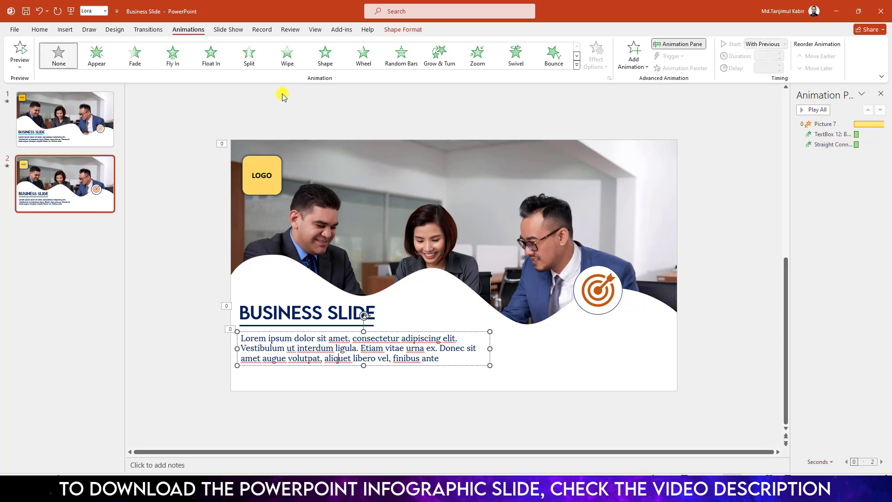
click(210, 54)
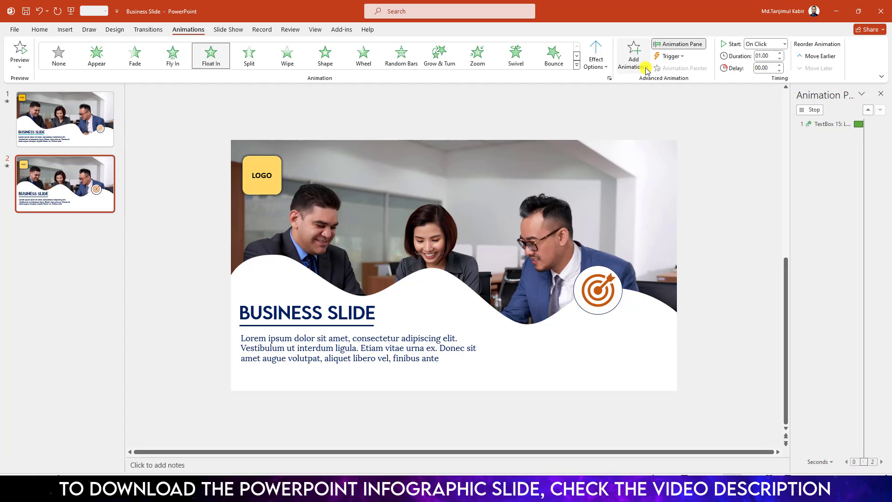
click(783, 44)
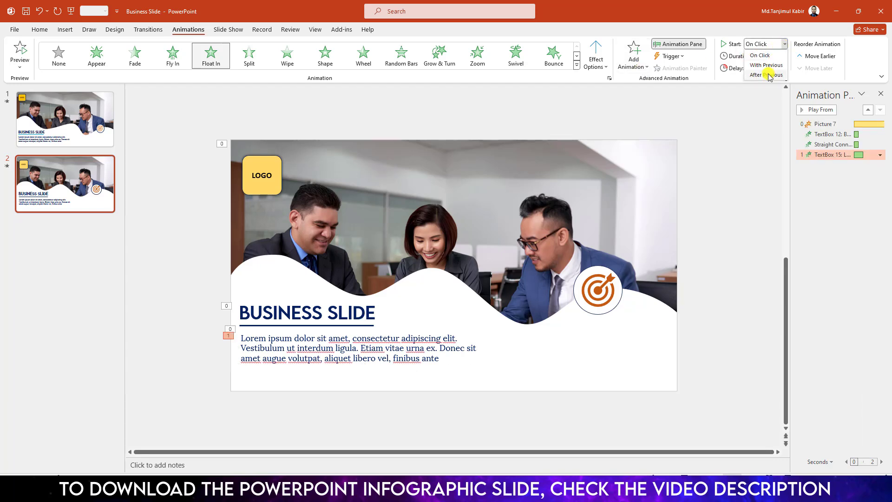
click(767, 65)
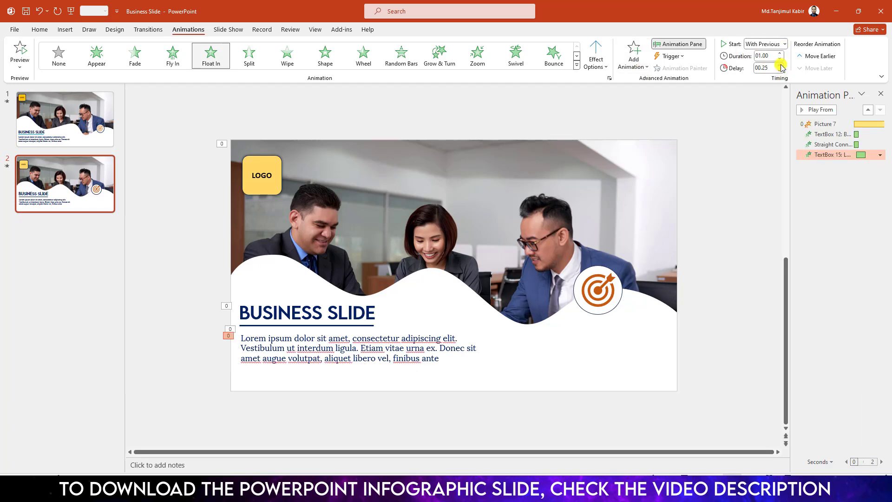
click(742, 169)
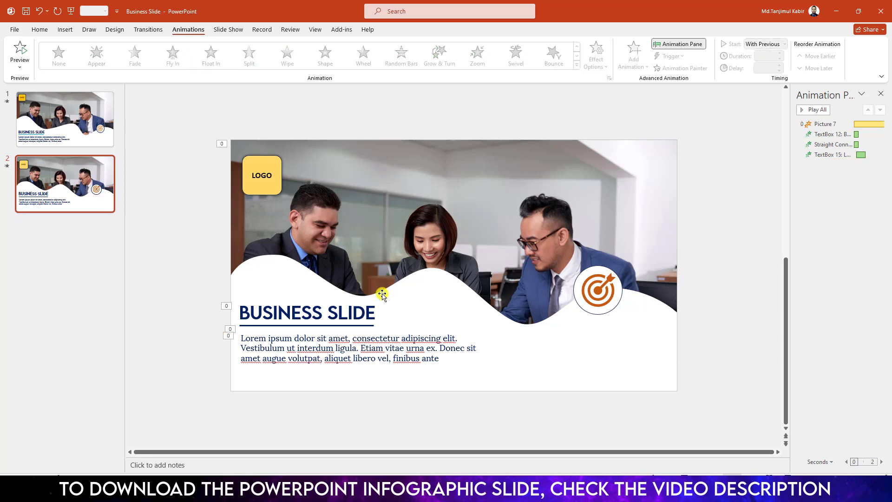